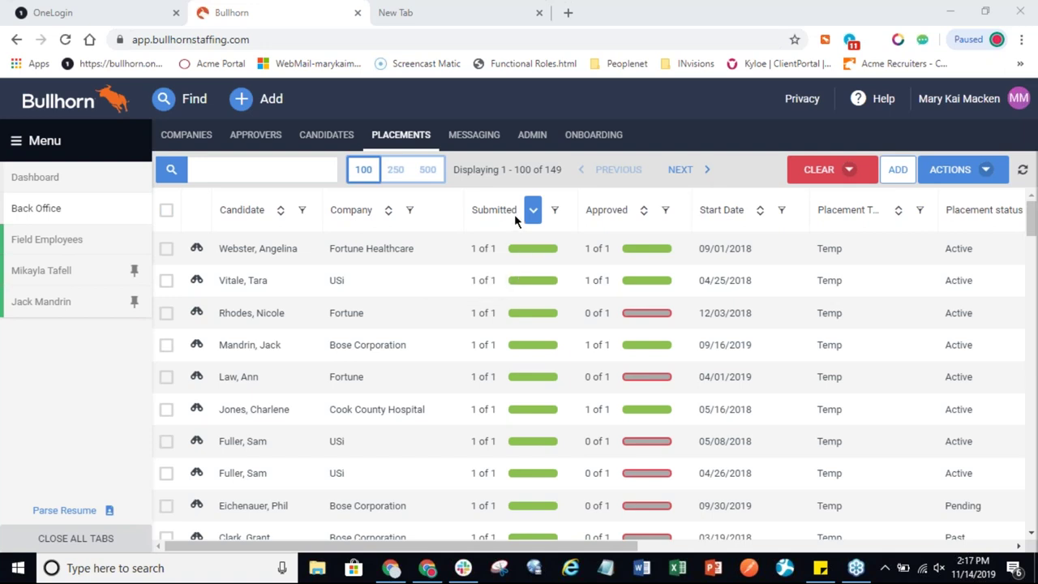
Bring up the Start Date filter's date-range choices on the 149-placement list.
{"action": "mouse_move", "coordinate": [520, 251]}
Check the Start Date and Placement Type filters, then open the fourth-row Bose Corporation placement.
{"action": "left_click", "coordinate": [781, 213]}
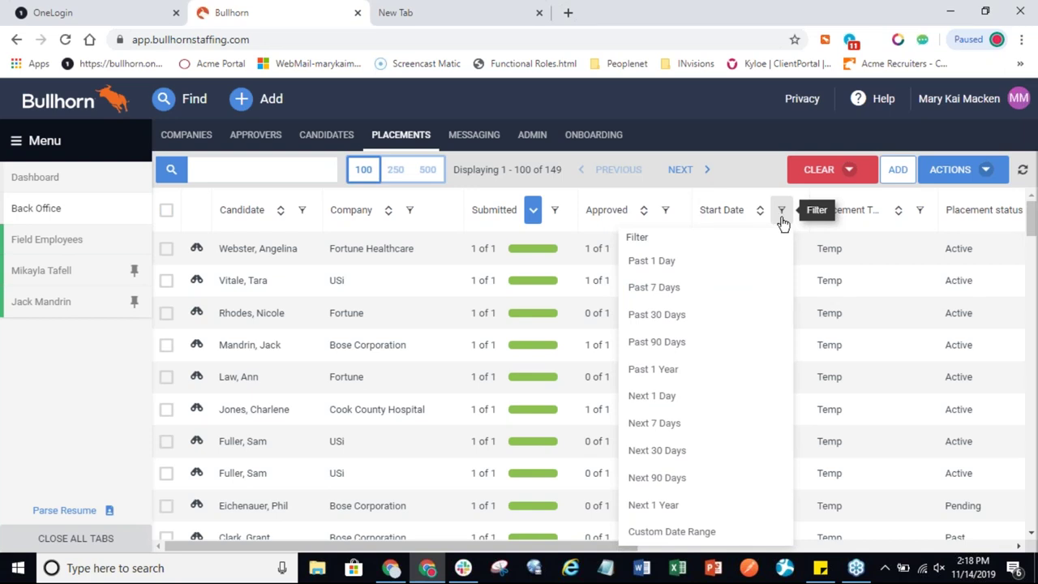
{"action": "left_click", "coordinate": [782, 219]}
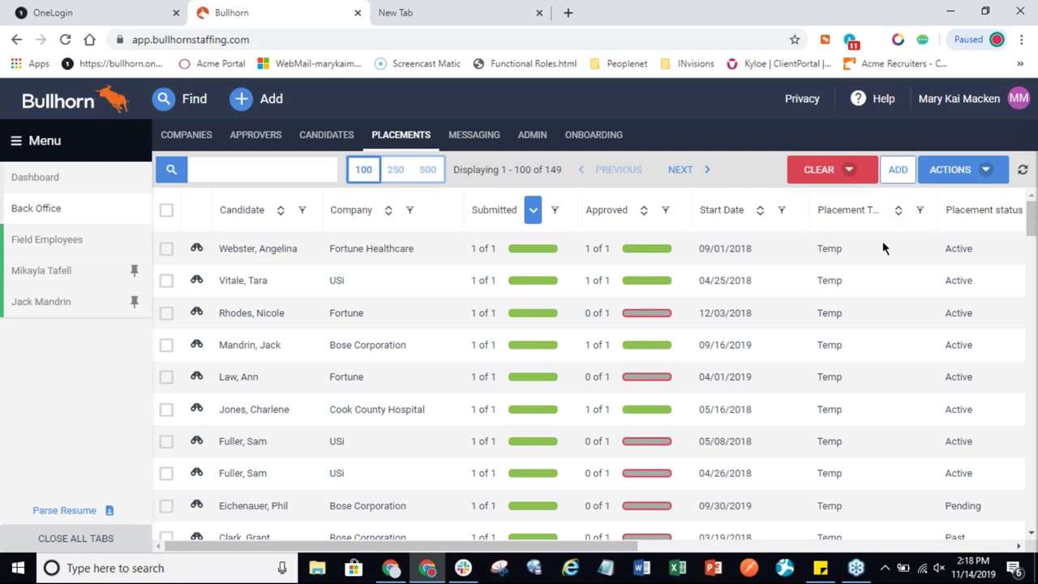
{"action": "left_click", "coordinate": [921, 215]}
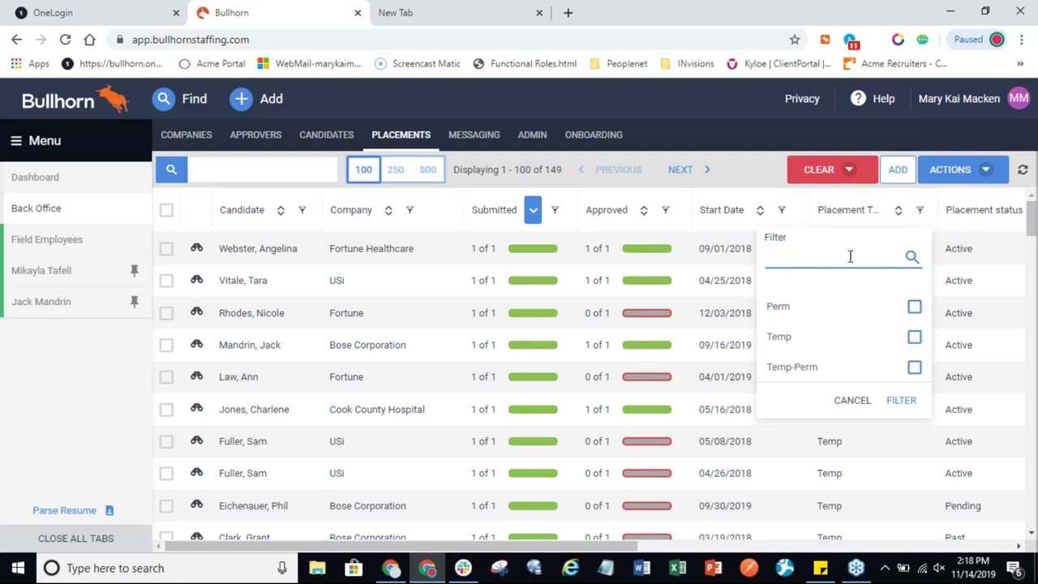
{"action": "left_click", "coordinate": [923, 213]}
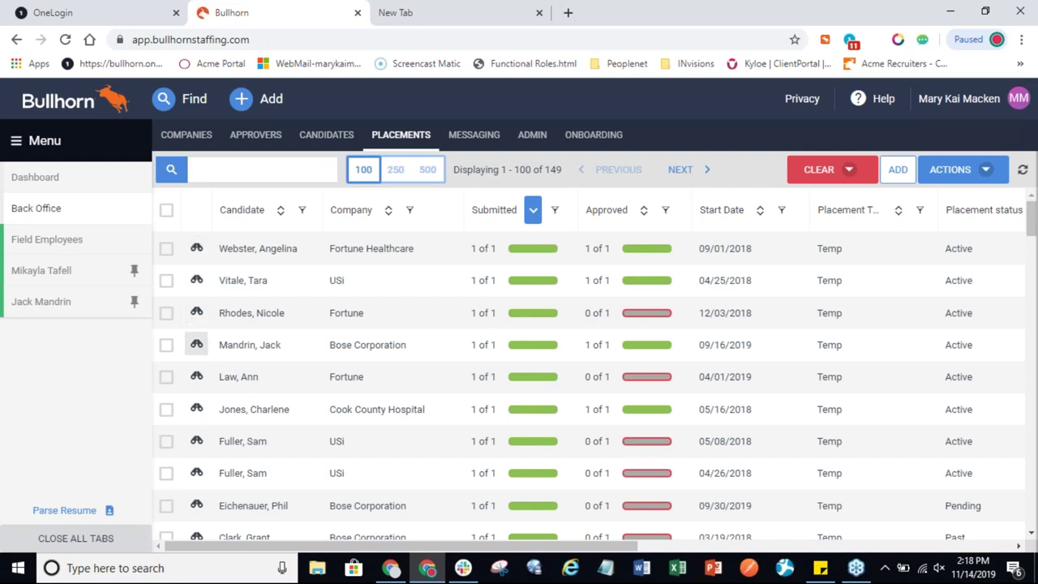
{"action": "left_click", "coordinate": [197, 347]}
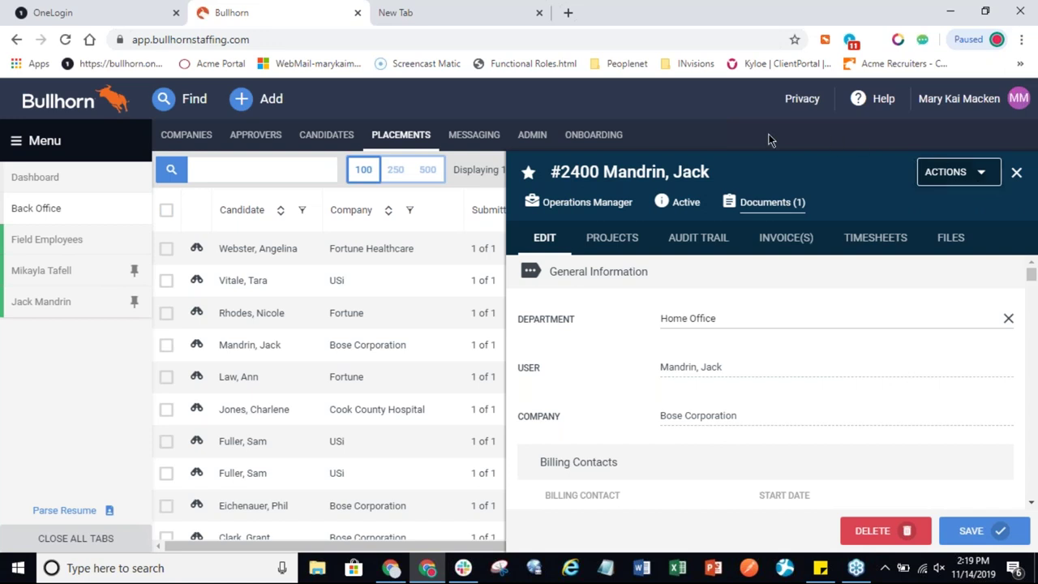
Go to the Onboarding Documents page listing the three Uber documents.
{"action": "left_click", "coordinate": [614, 138]}
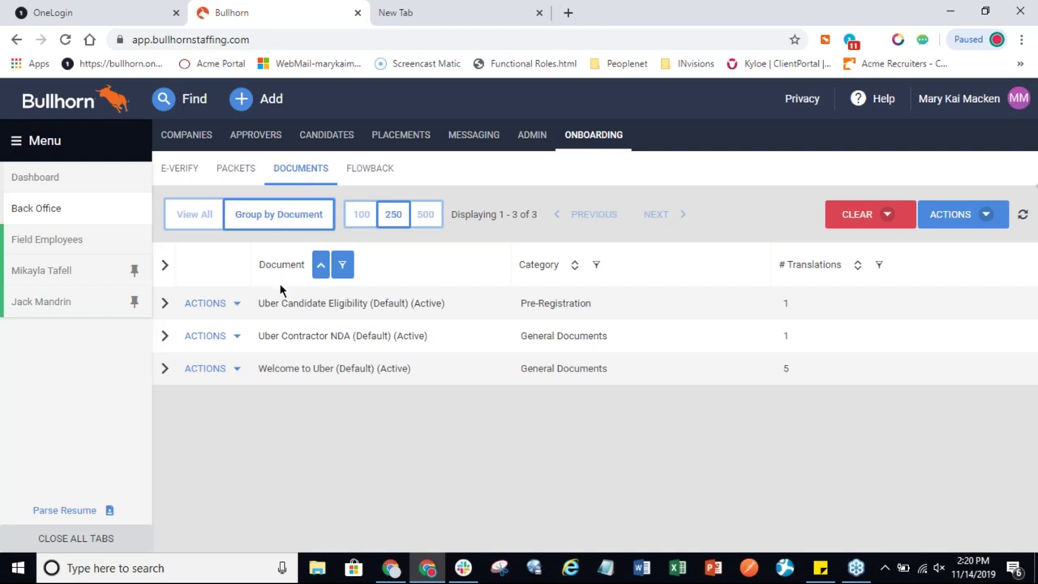
{"action": "left_click", "coordinate": [235, 346]}
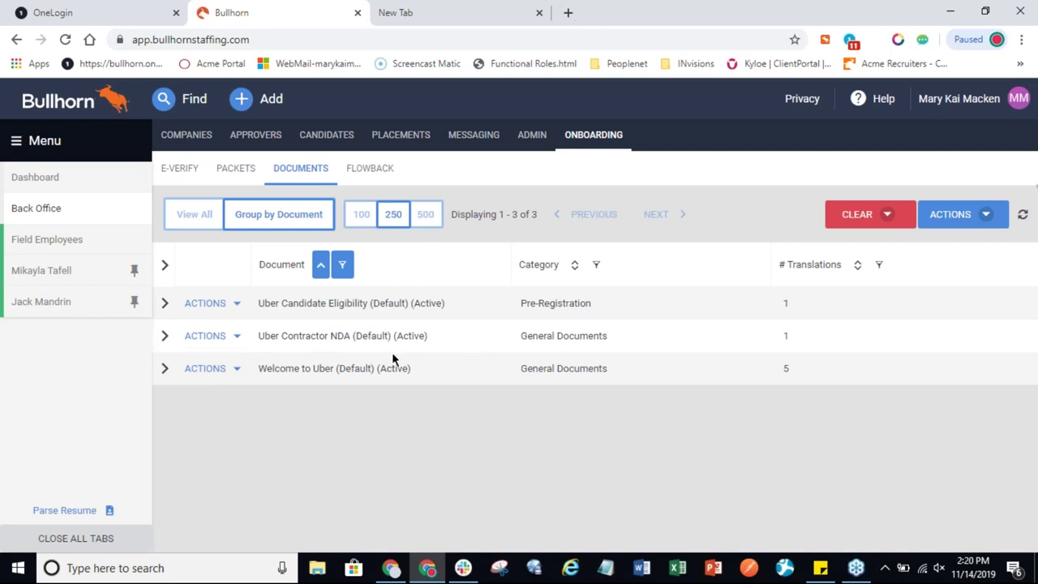
Start a new document translation for the Uber Contractor NDA document.
{"action": "left_click", "coordinate": [238, 338]}
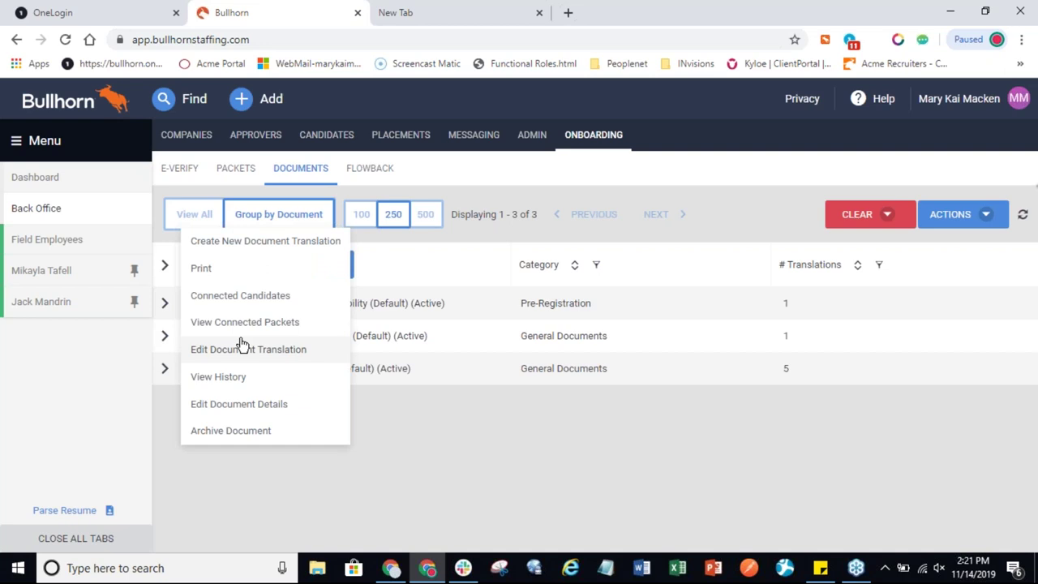
{"action": "left_click", "coordinate": [244, 256]}
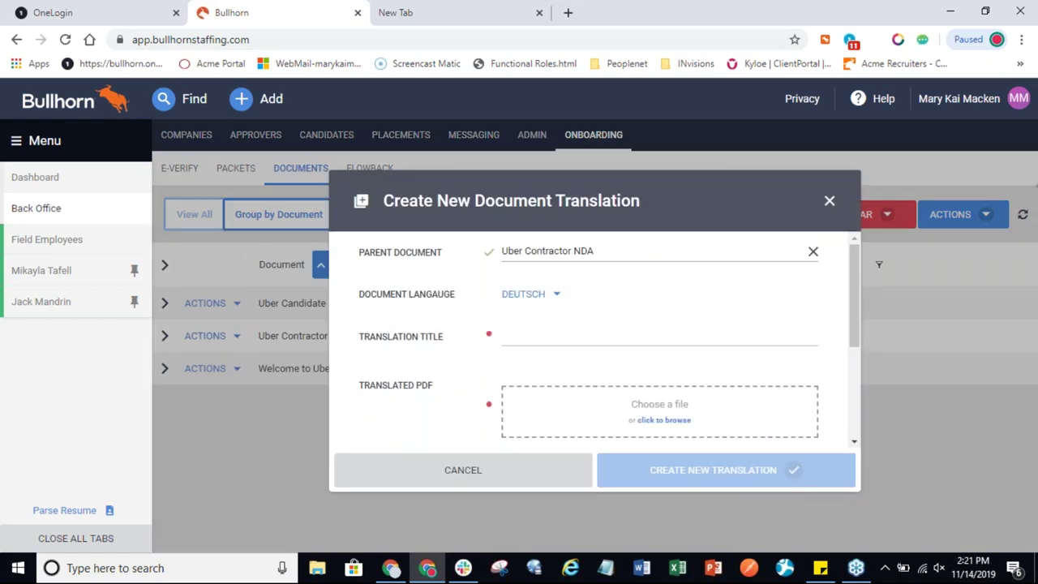
Review the translation language choices, leave Deutsch, and close the NDA translation dialog unsaved.
{"action": "left_click", "coordinate": [560, 303]}
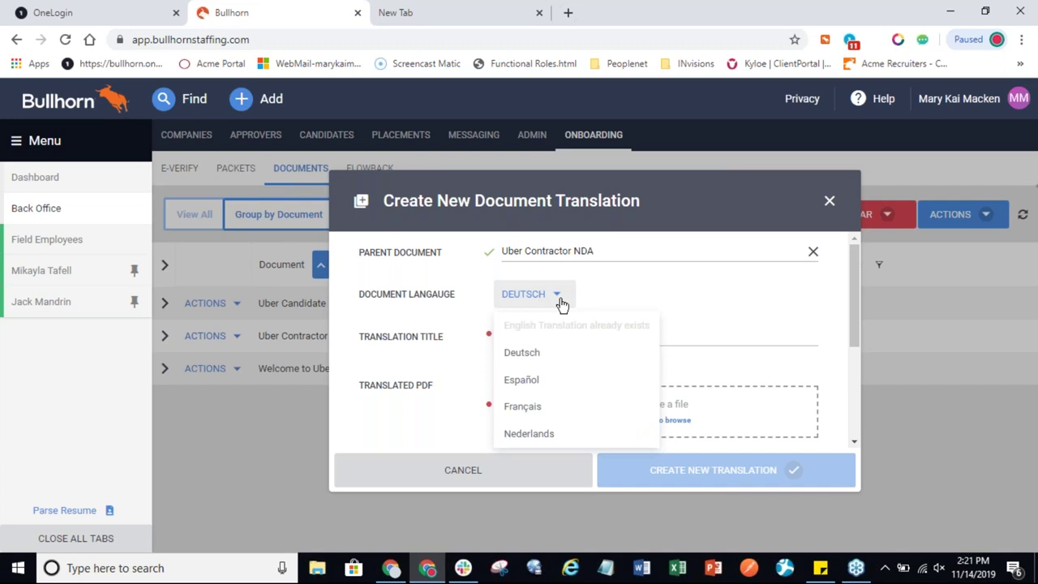
{"action": "left_click", "coordinate": [639, 304]}
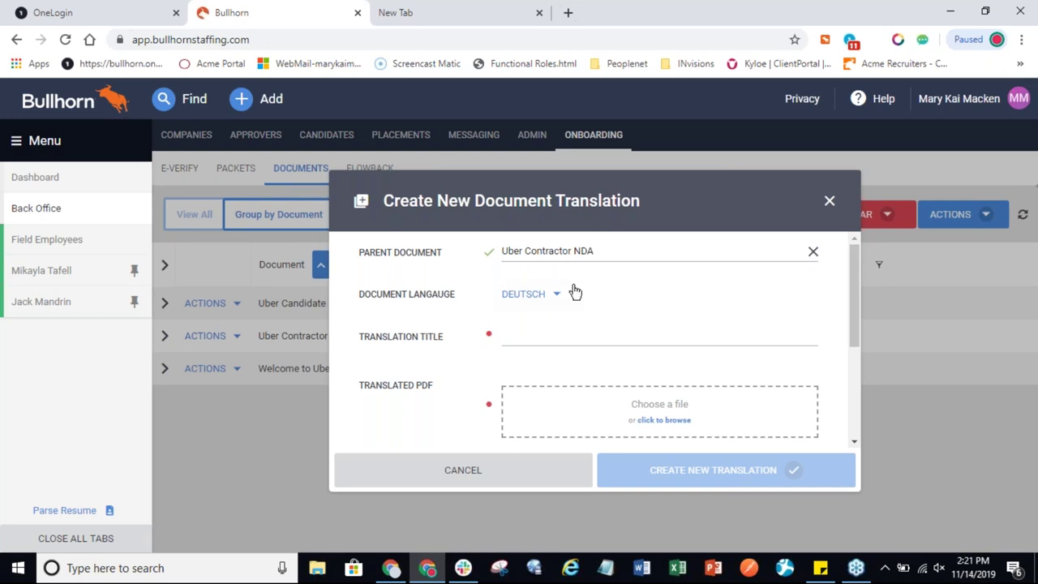
{"action": "left_click", "coordinate": [830, 202]}
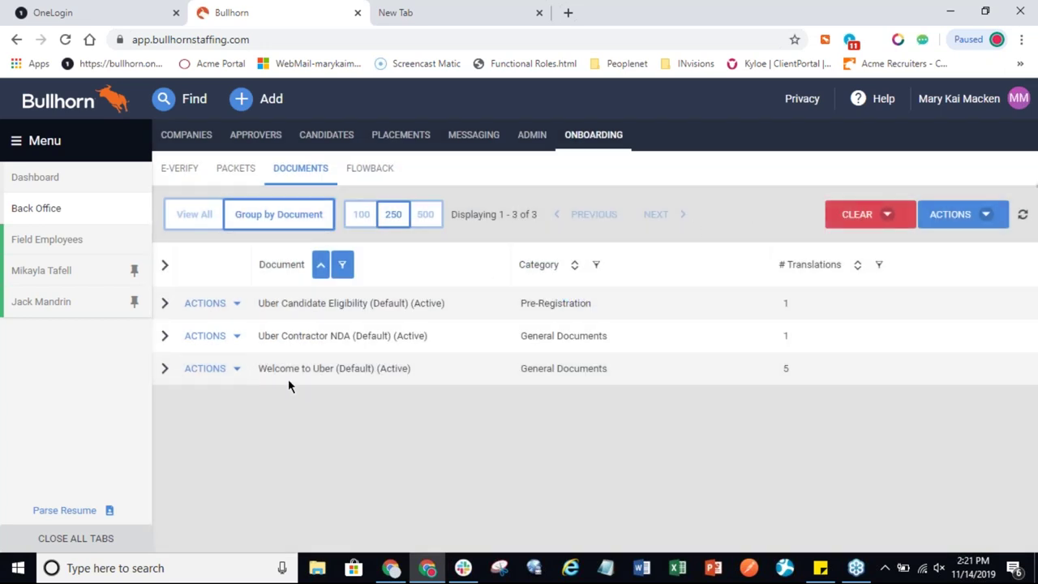
Expand Welcome to Uber's translations and edit the French 'Bienvenue chez Uber' version.
{"action": "left_click", "coordinate": [166, 373]}
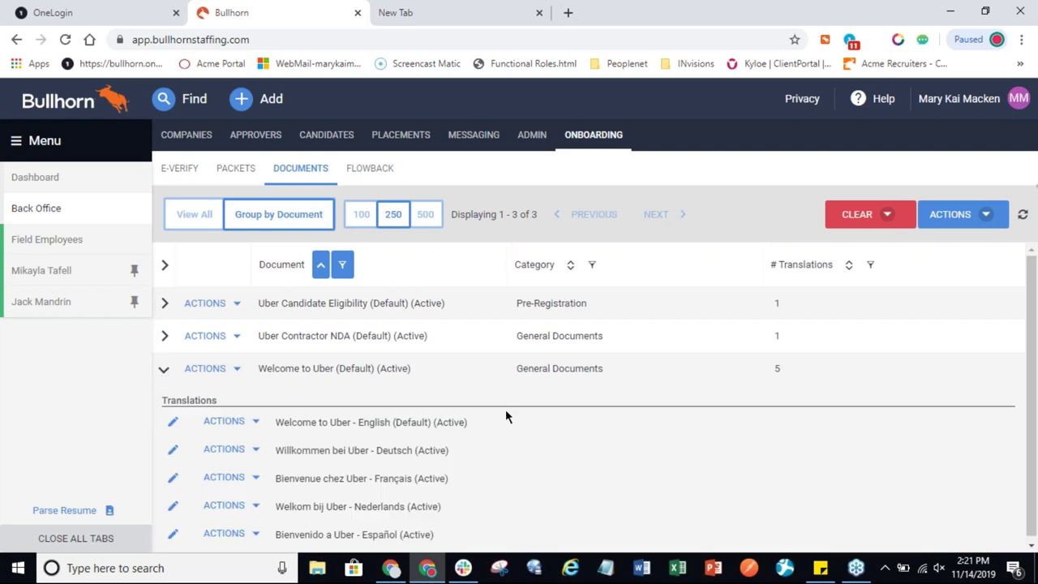
{"action": "scroll", "coordinate": [511, 416], "scroll_direction": "down", "scroll_amount": 1}
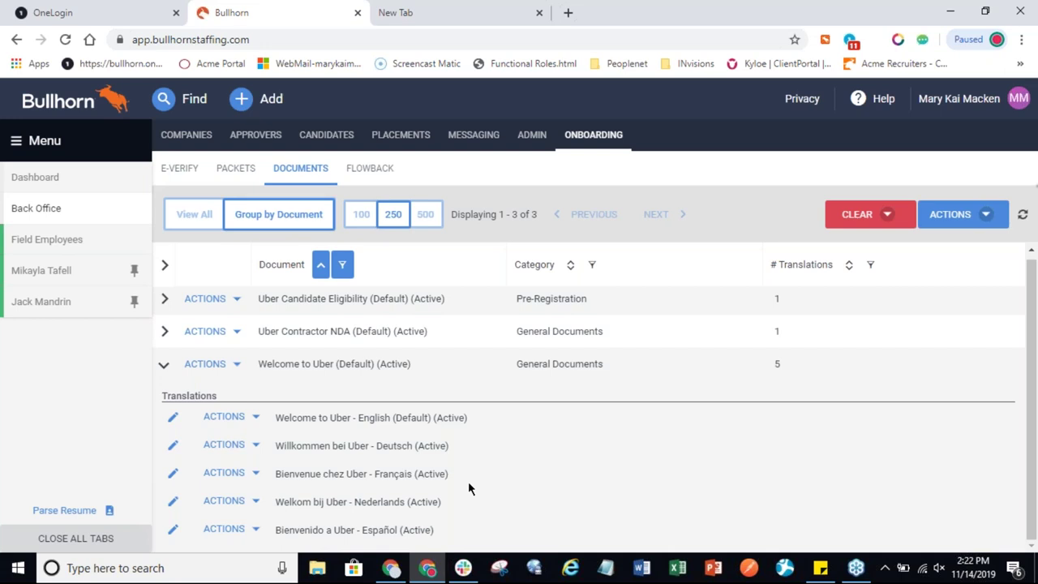
{"action": "left_click", "coordinate": [174, 475]}
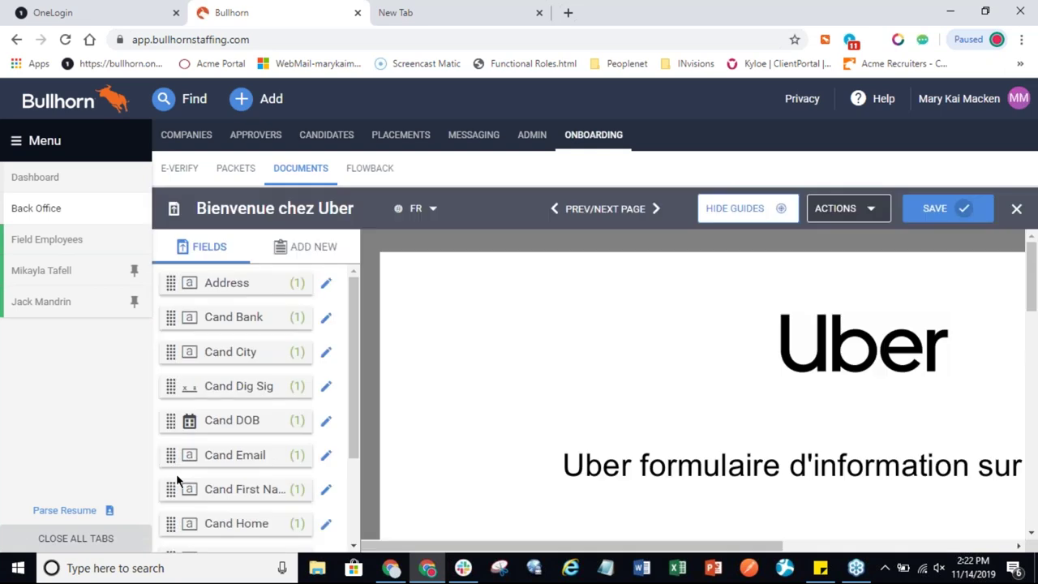
Scroll the Bienvenue chez Uber preview to the personal fields and open Cand Last Name's settings.
{"action": "left_click_drag", "start_coordinate": [484, 547], "coordinate": [573, 552]}
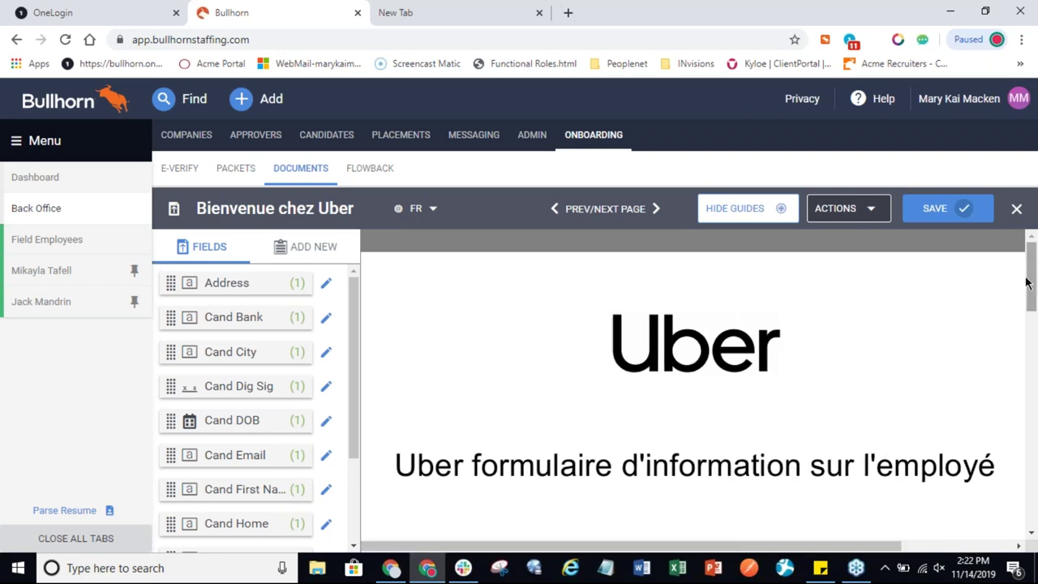
{"action": "left_click_drag", "start_coordinate": [1029, 278], "coordinate": [1034, 344]}
{"action": "left_click_drag", "start_coordinate": [687, 544], "coordinate": [725, 543]}
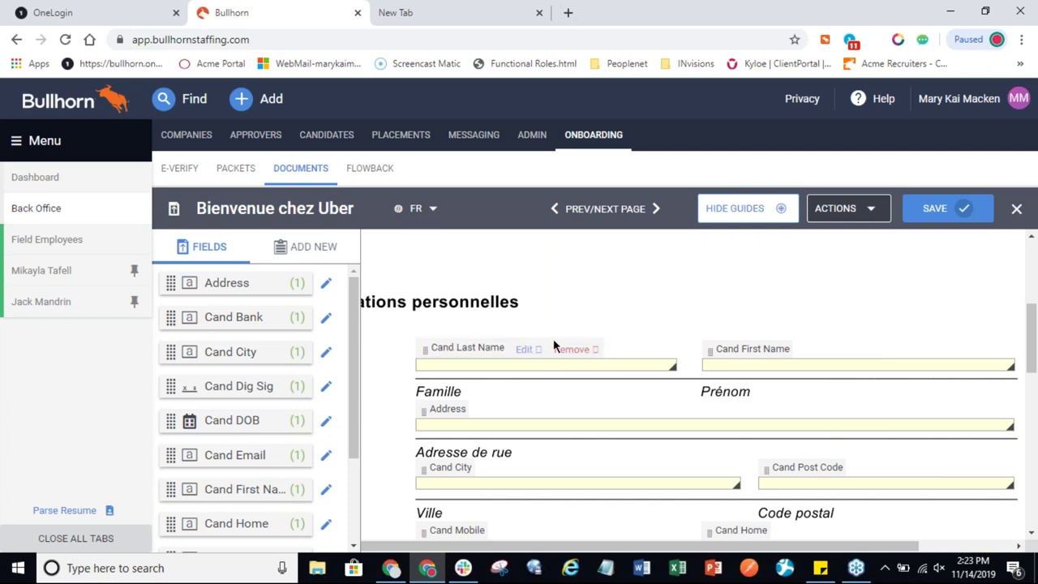
{"action": "left_click", "coordinate": [524, 349]}
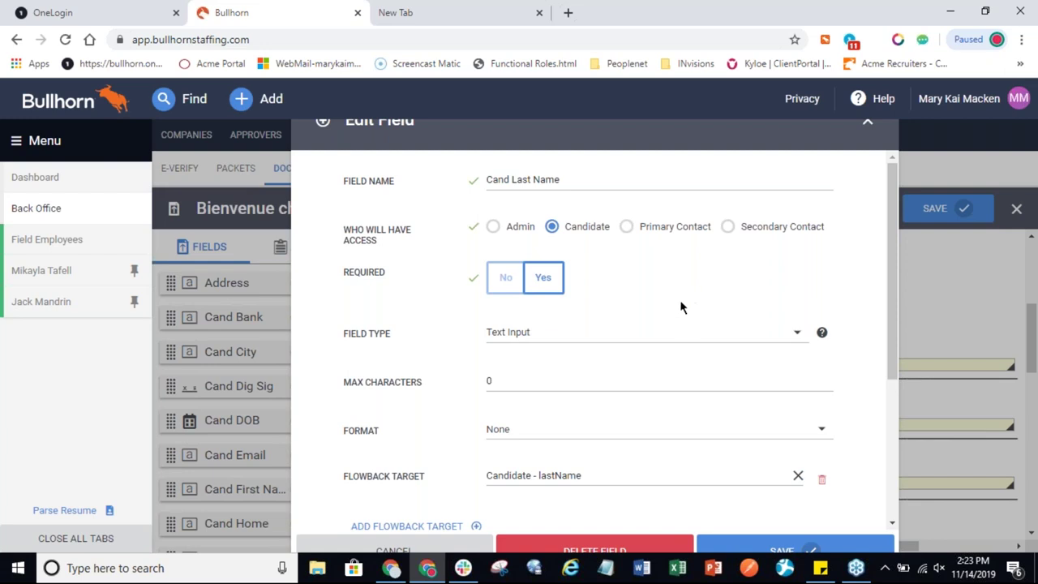
Review Cand Last Name as a required Text Input flowing back to Candidate lastName, then save.
{"action": "left_click_drag", "start_coordinate": [890, 248], "coordinate": [900, 303]}
{"action": "left_click_drag", "start_coordinate": [401, 361], "coordinate": [503, 408]}
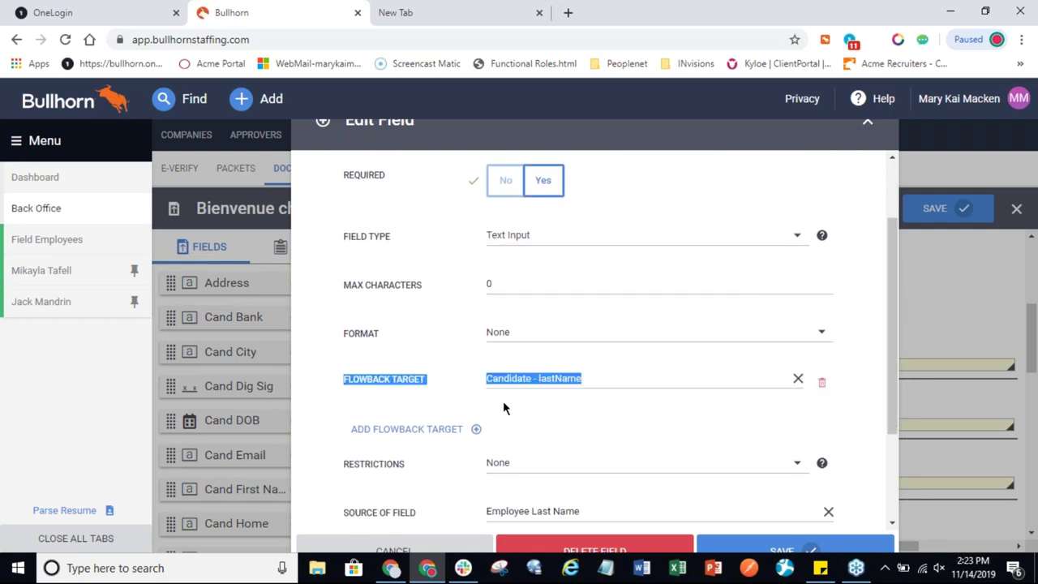
{"action": "left_click", "coordinate": [471, 369]}
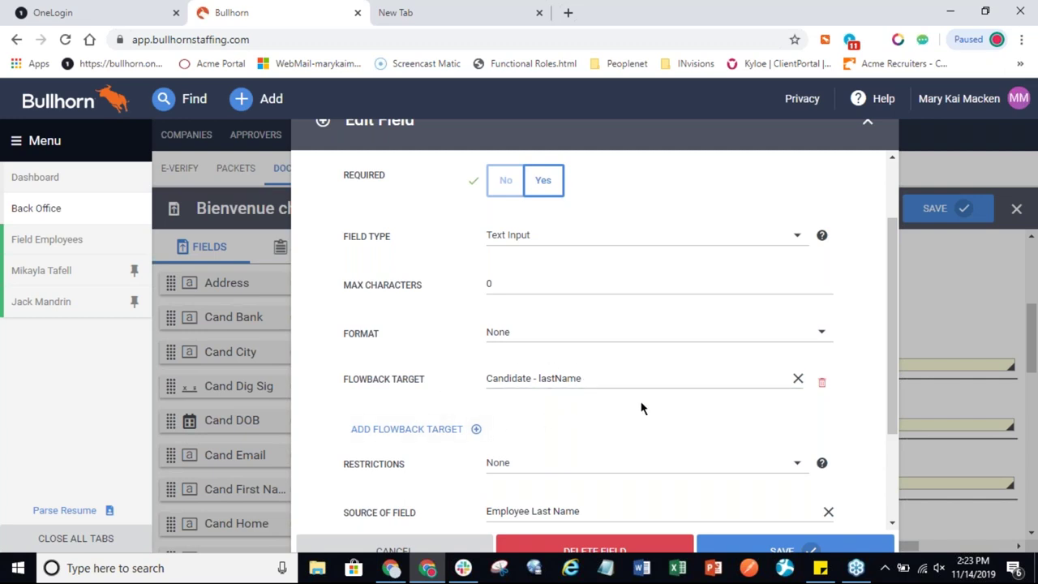
{"action": "left_click_drag", "start_coordinate": [903, 364], "coordinate": [905, 403]}
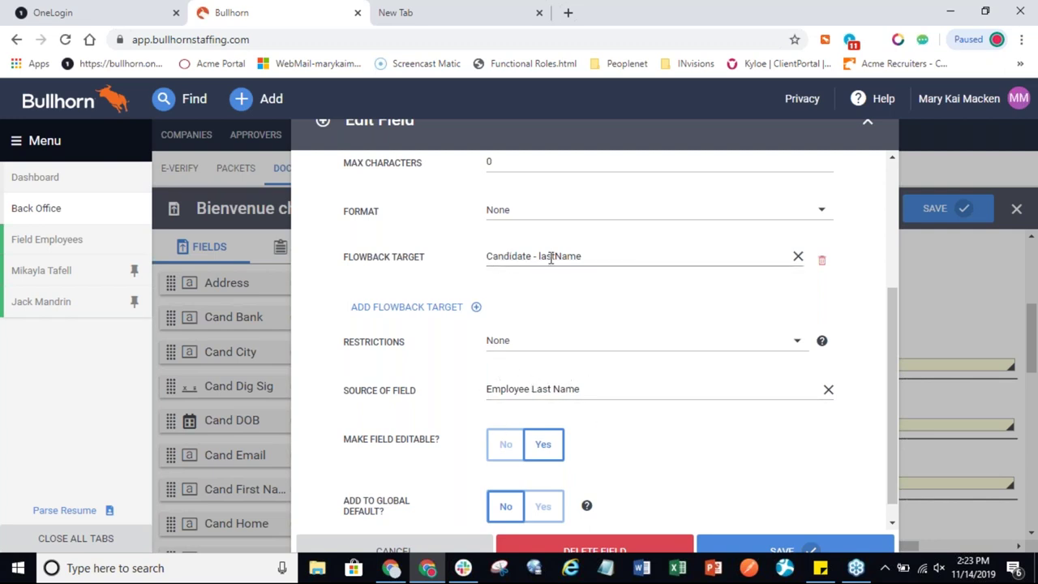
{"action": "scroll", "coordinate": [733, 263], "scroll_direction": "up", "scroll_amount": 3}
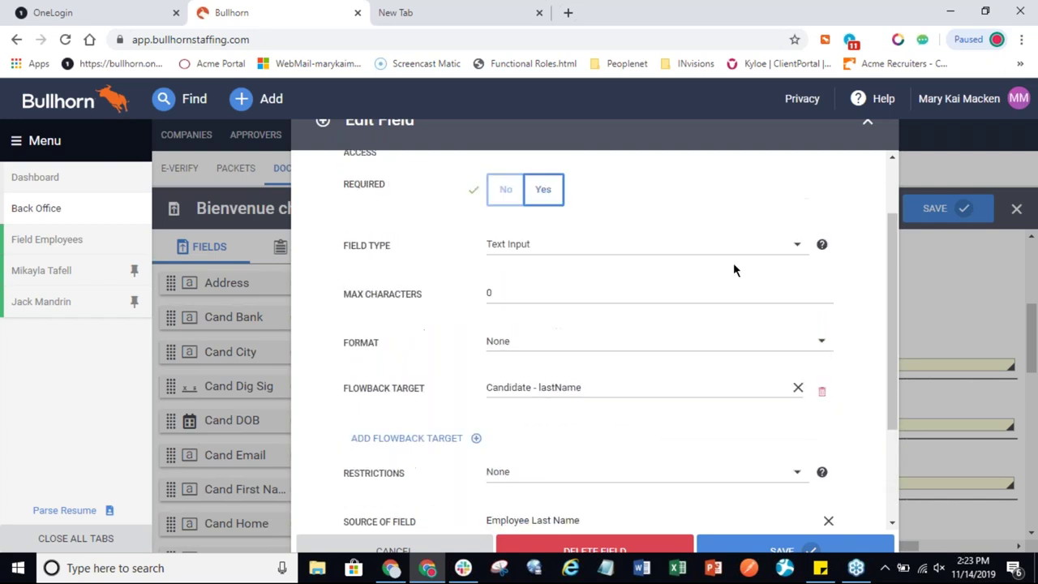
{"action": "left_click_drag", "start_coordinate": [757, 144], "coordinate": [822, 181]}
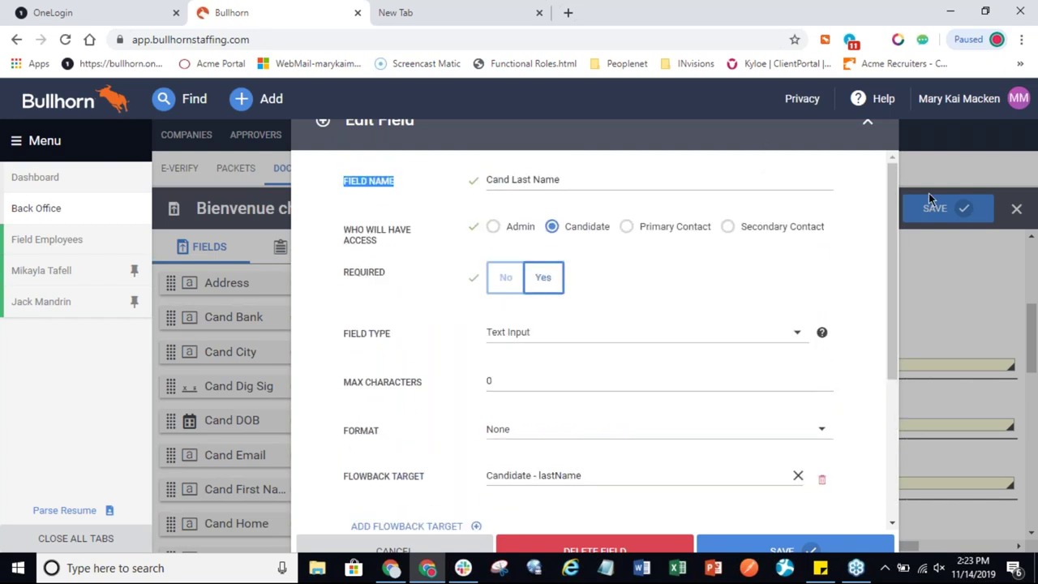
{"action": "triple_click", "coordinate": [1033, 344]}
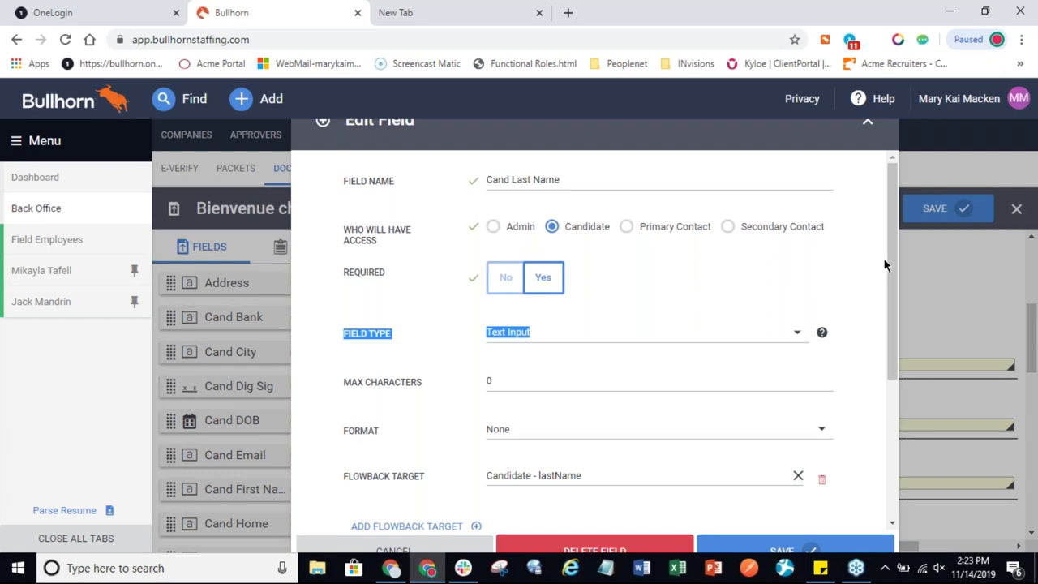
{"action": "left_click", "coordinate": [710, 143]}
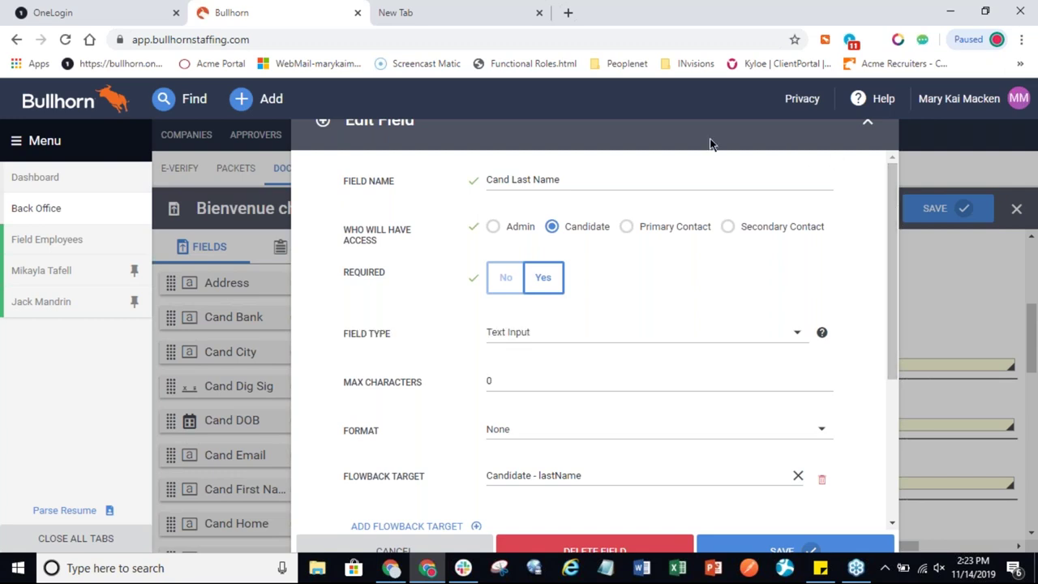
{"action": "left_click", "coordinate": [723, 551]}
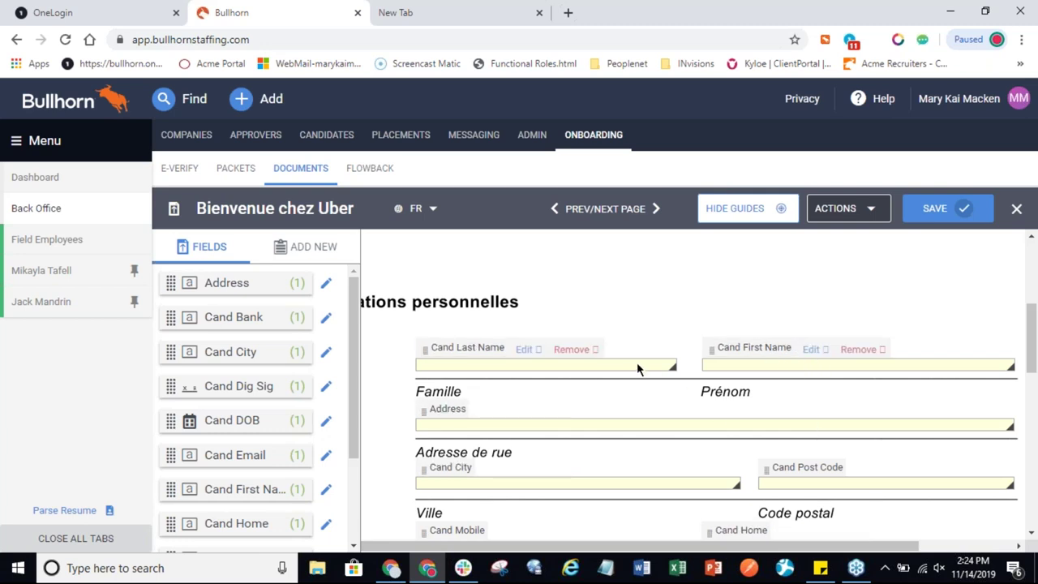
{"action": "left_click", "coordinate": [810, 350]}
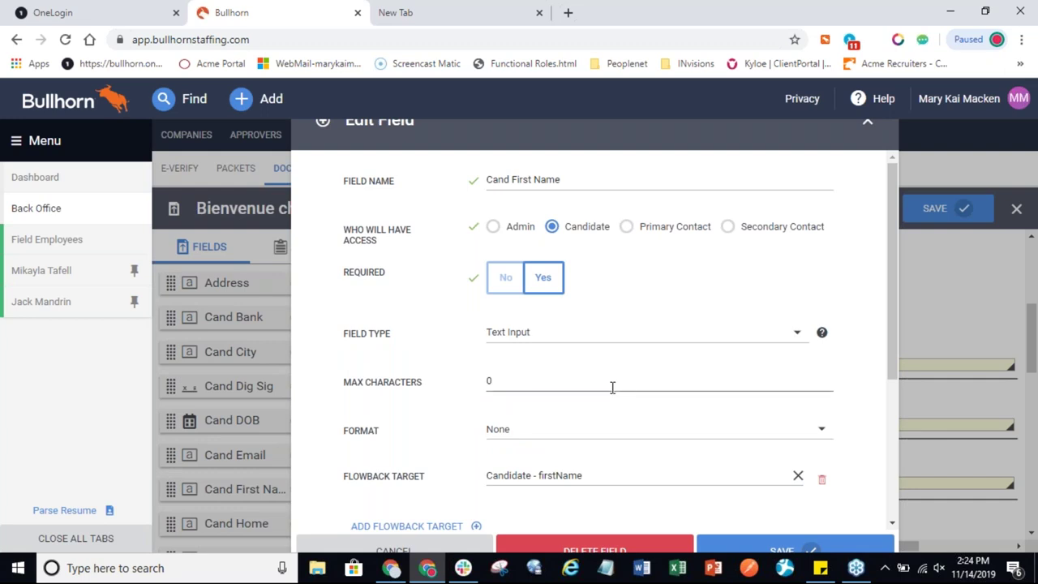
{"action": "scroll", "coordinate": [577, 386], "scroll_direction": "down", "scroll_amount": 2}
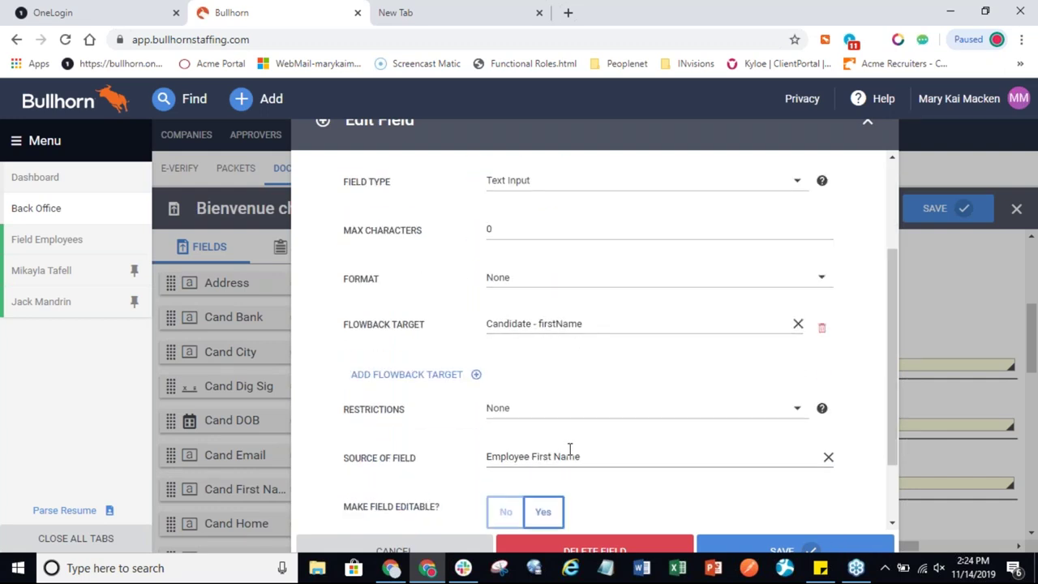
{"action": "scroll", "coordinate": [584, 466], "scroll_direction": "up", "scroll_amount": 2}
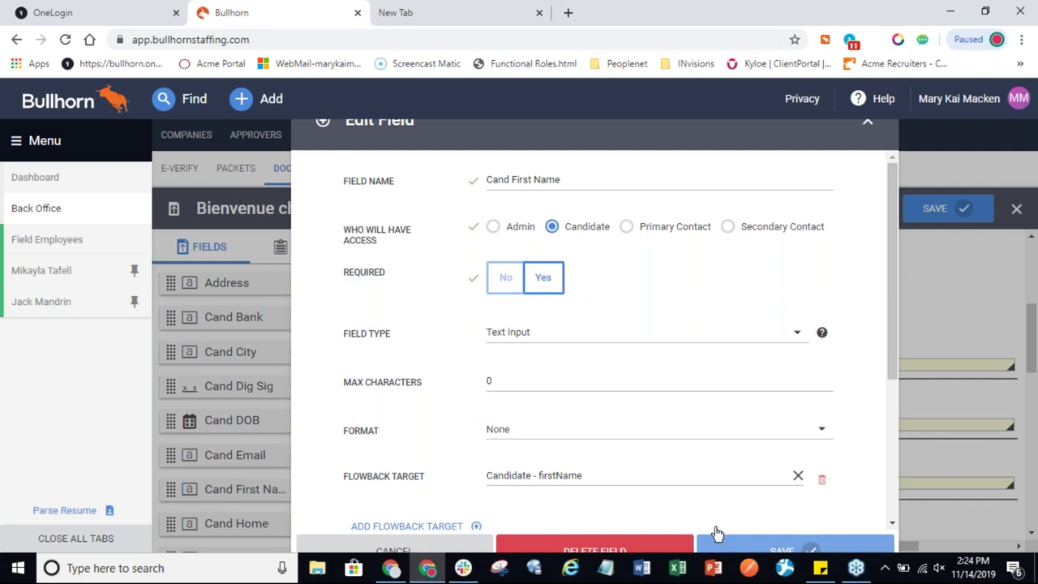
{"action": "left_click", "coordinate": [713, 546]}
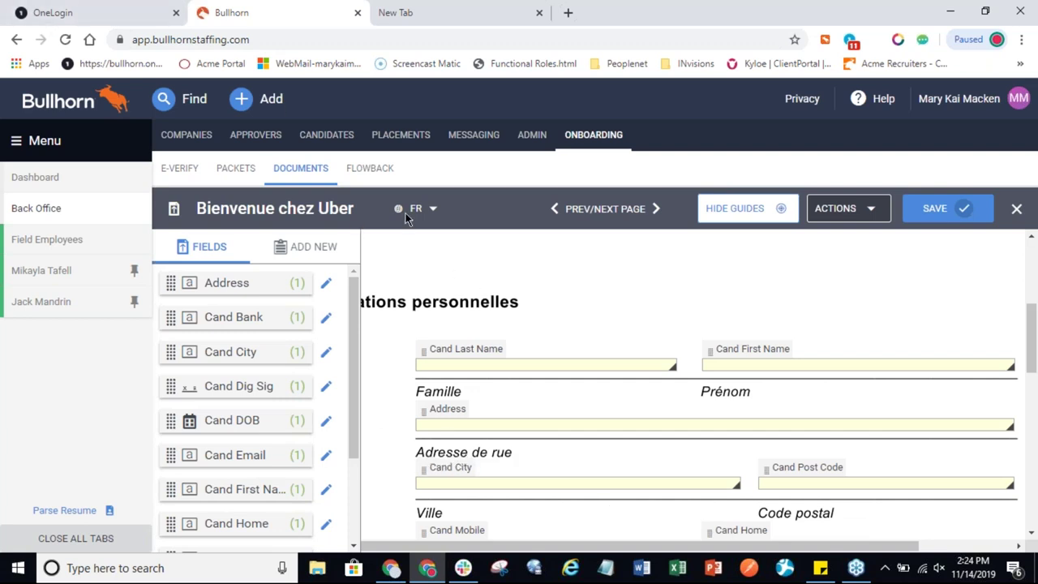
Close the Bienvenue chez Uber editor discarding unsaved changes, and return to Placements.
{"action": "left_click_drag", "start_coordinate": [619, 543], "coordinate": [489, 545]}
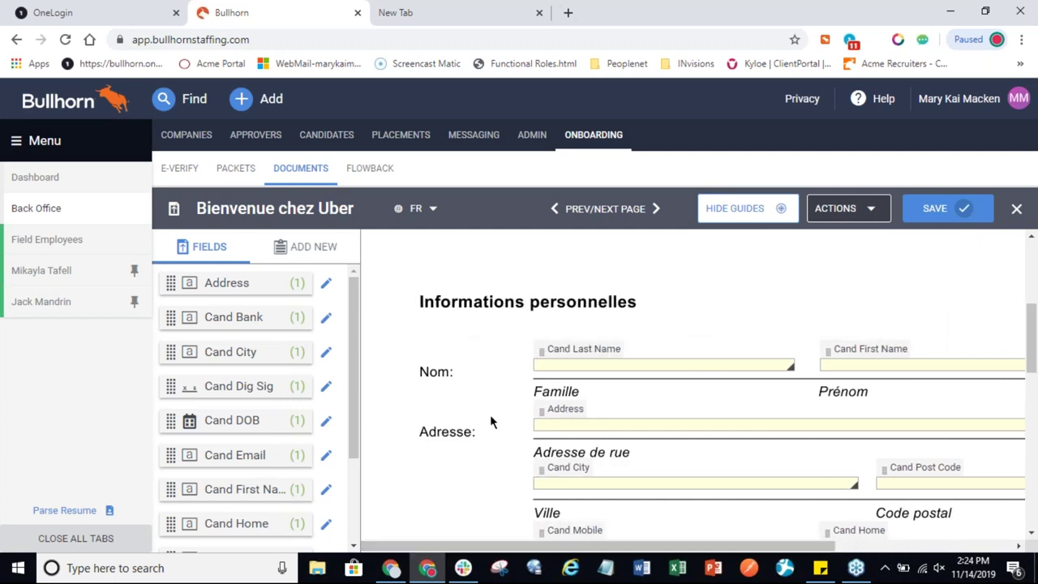
{"action": "left_click", "coordinate": [1016, 209]}
{"action": "left_click", "coordinate": [677, 411]}
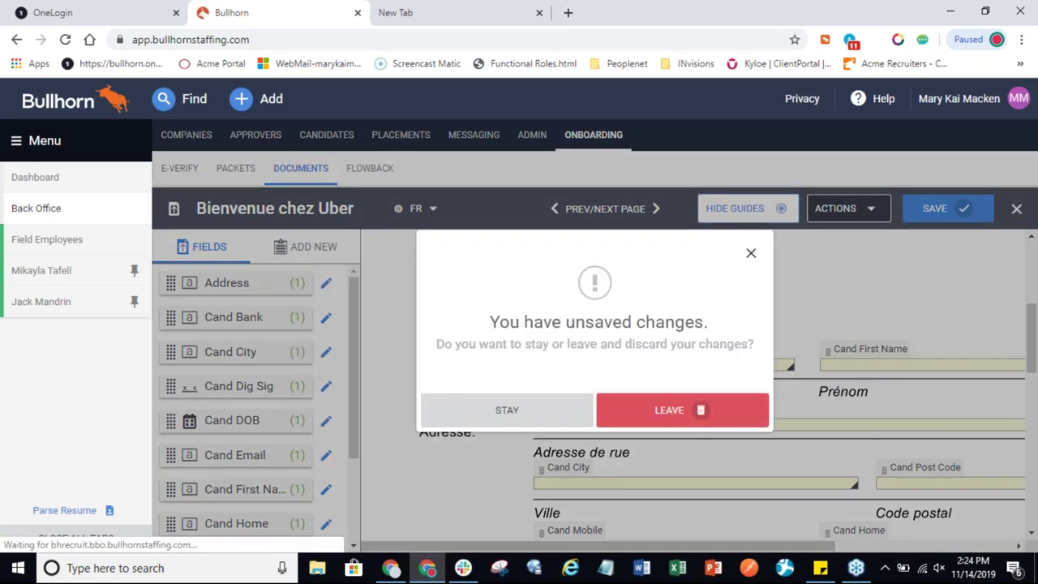
{"action": "left_click", "coordinate": [415, 139]}
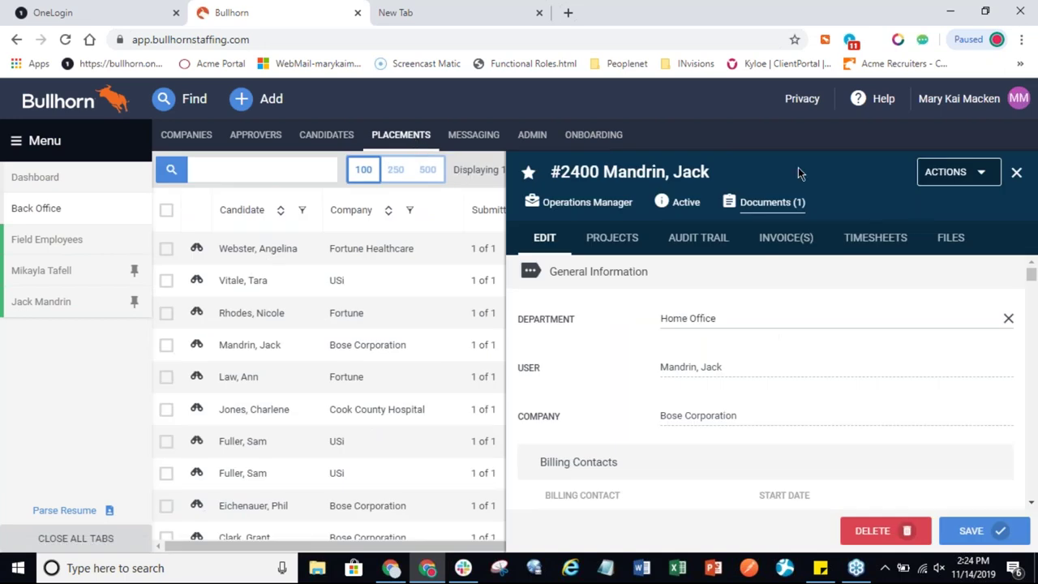
Reopen the Bose Corporation placement and start Send Document for its candidate.
{"action": "left_click", "coordinate": [1016, 174]}
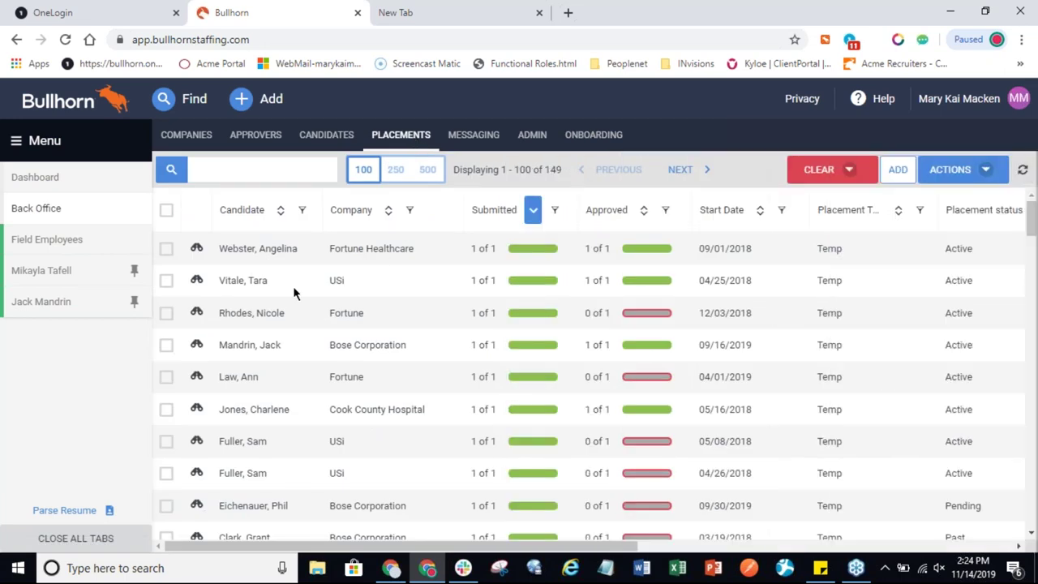
{"action": "left_click", "coordinate": [198, 344]}
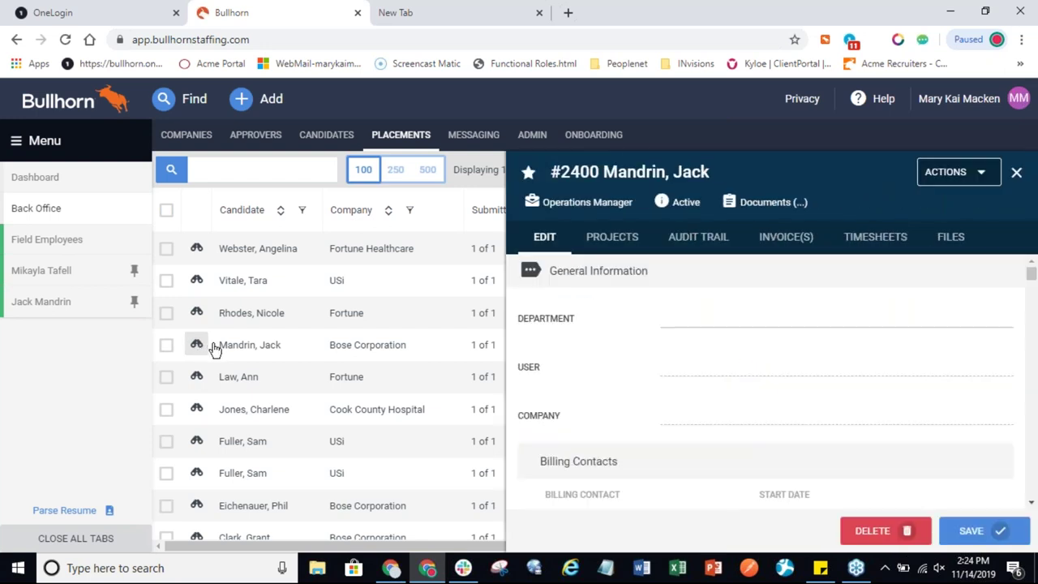
{"action": "left_click", "coordinate": [979, 177]}
{"action": "left_click", "coordinate": [926, 239]}
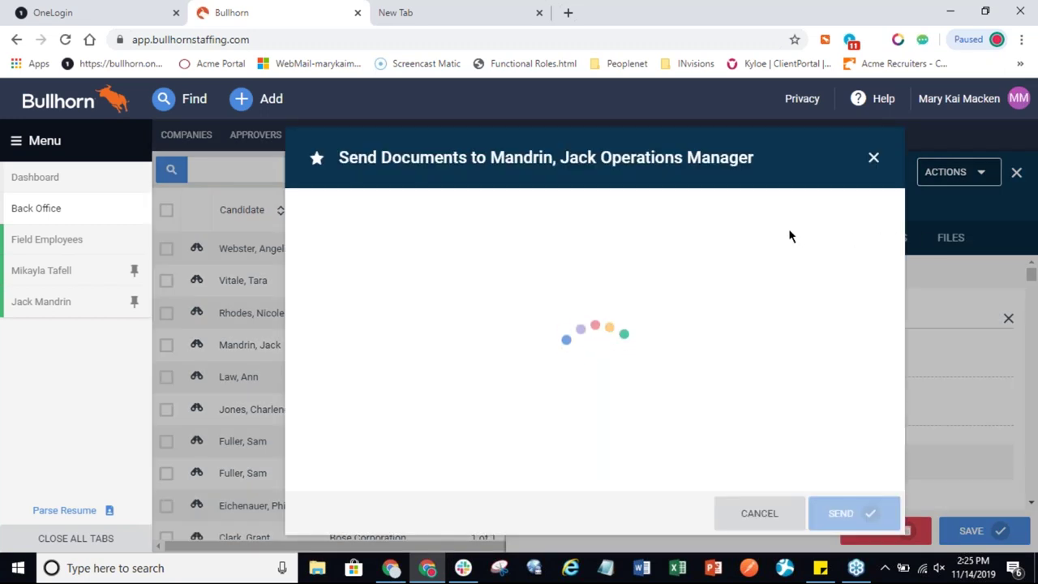
{"action": "left_click", "coordinate": [390, 177]}
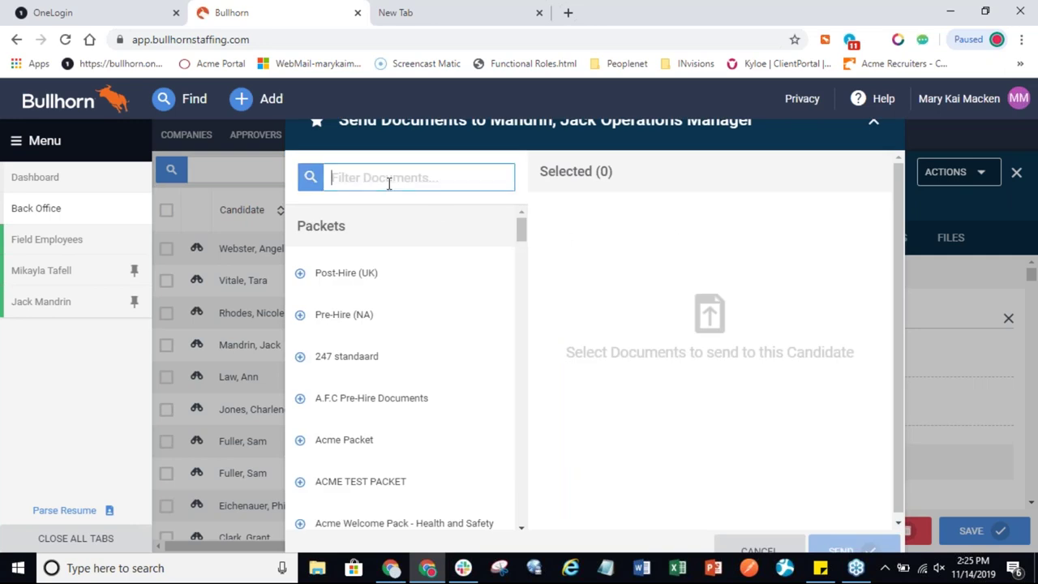
Filter for 'uber' and send Welcome to Uber - General Documents to the candidate in Français.
{"action": "type", "text": "uber"}
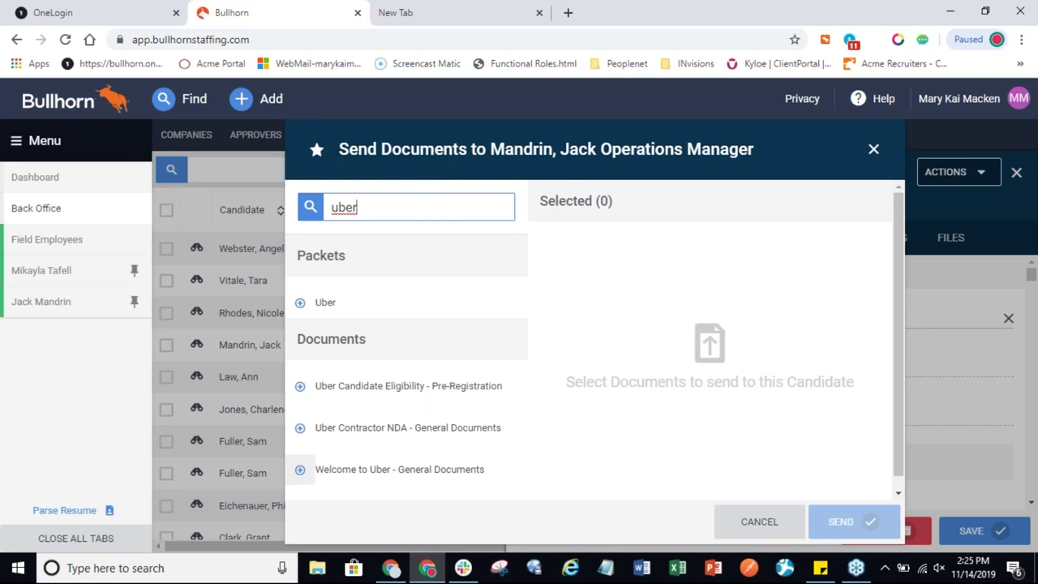
{"action": "left_click", "coordinate": [300, 471]}
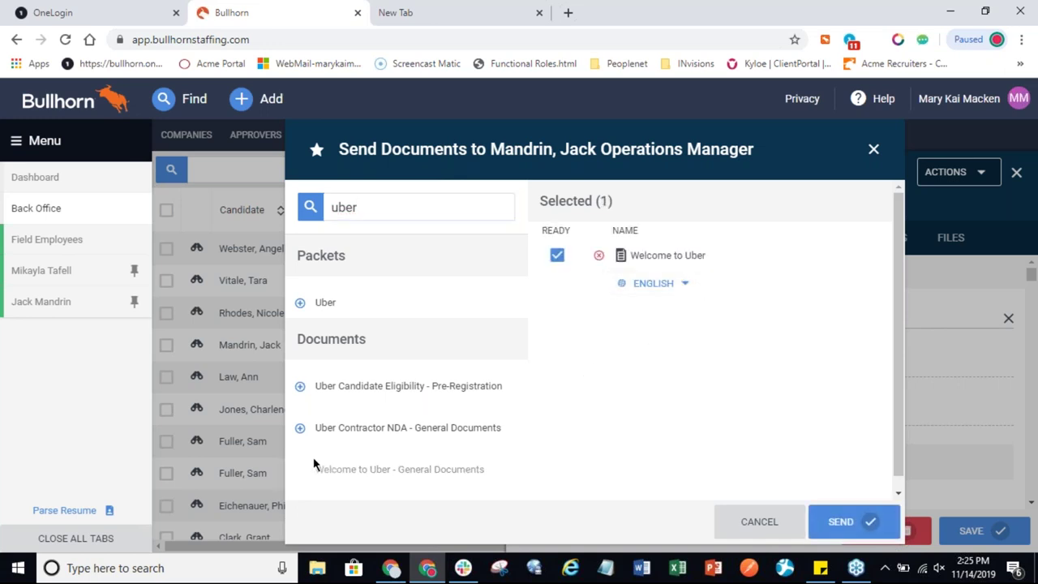
{"action": "left_click", "coordinate": [687, 285]}
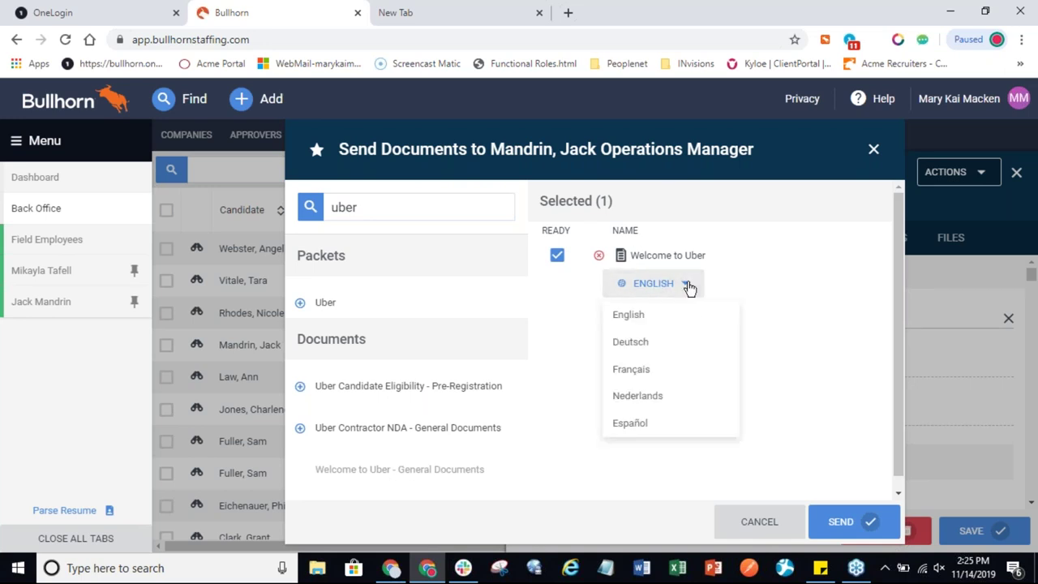
{"action": "left_click", "coordinate": [663, 371]}
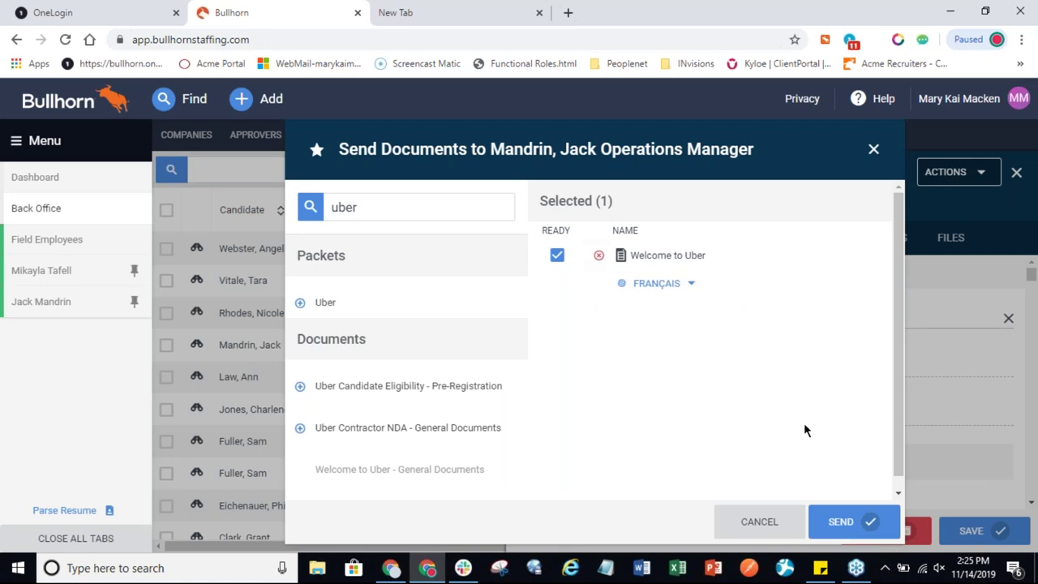
{"action": "left_click", "coordinate": [853, 525]}
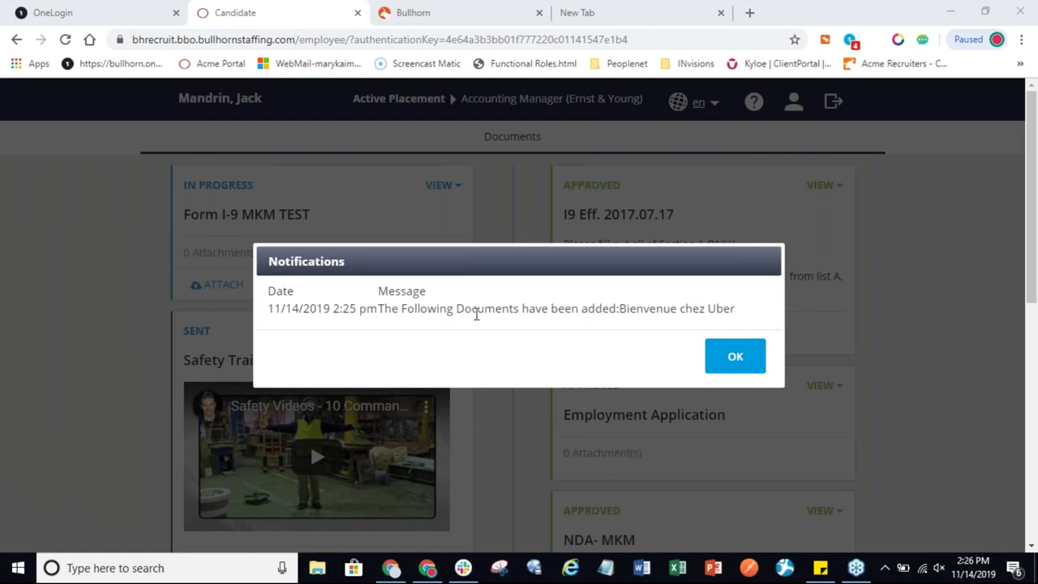
Dismiss the new-documents notification and start the Bienvenue chez Uber form with CREATE AND SUBMIT.
{"action": "left_click", "coordinate": [728, 360]}
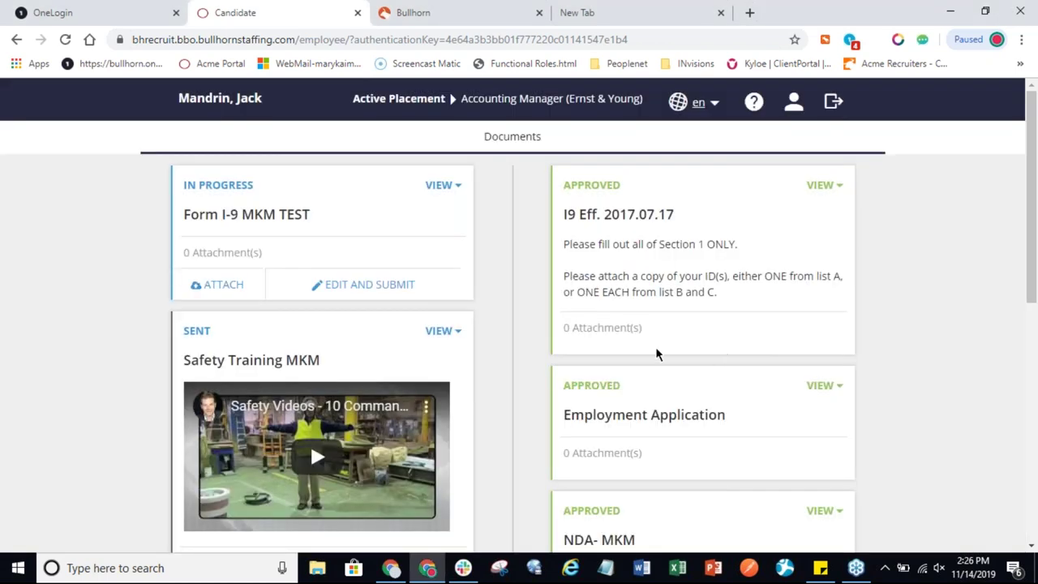
{"action": "scroll", "coordinate": [486, 300], "scroll_direction": "down", "scroll_amount": 4}
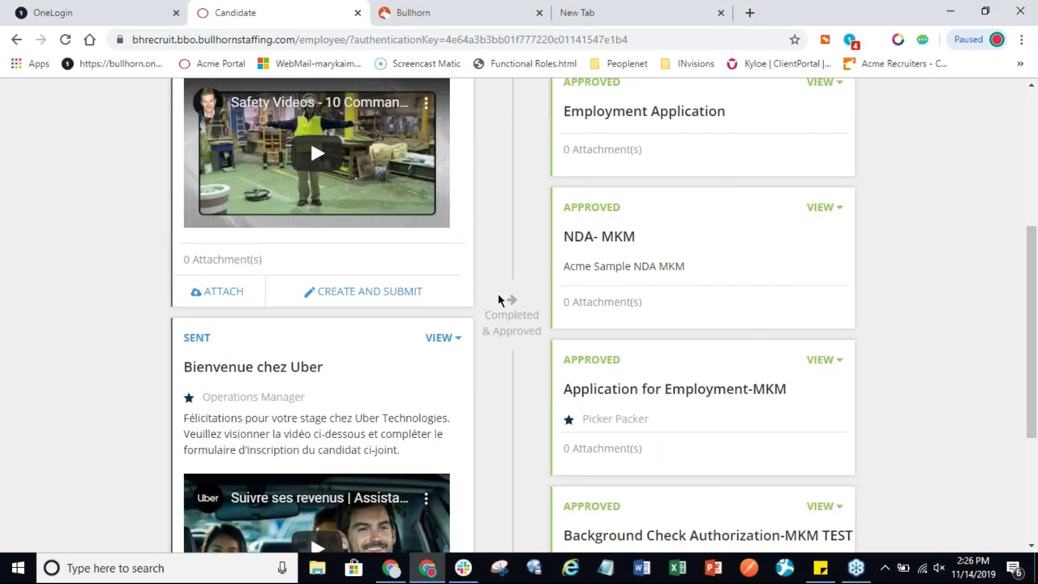
{"action": "scroll", "coordinate": [498, 298], "scroll_direction": "down", "scroll_amount": 1}
{"action": "scroll", "coordinate": [504, 296], "scroll_direction": "up", "scroll_amount": 5}
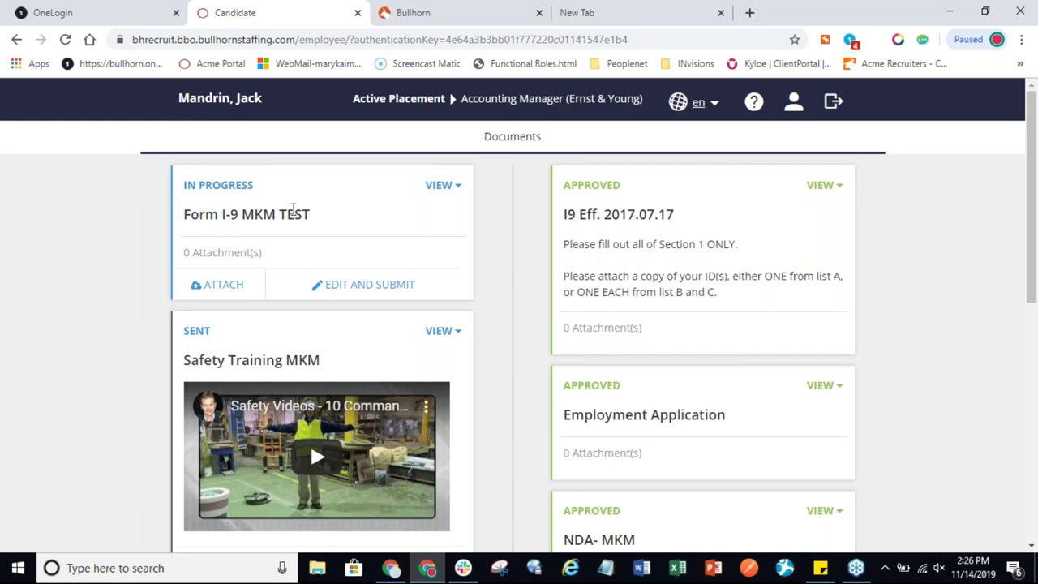
{"action": "scroll", "coordinate": [295, 207], "scroll_direction": "down", "scroll_amount": 4}
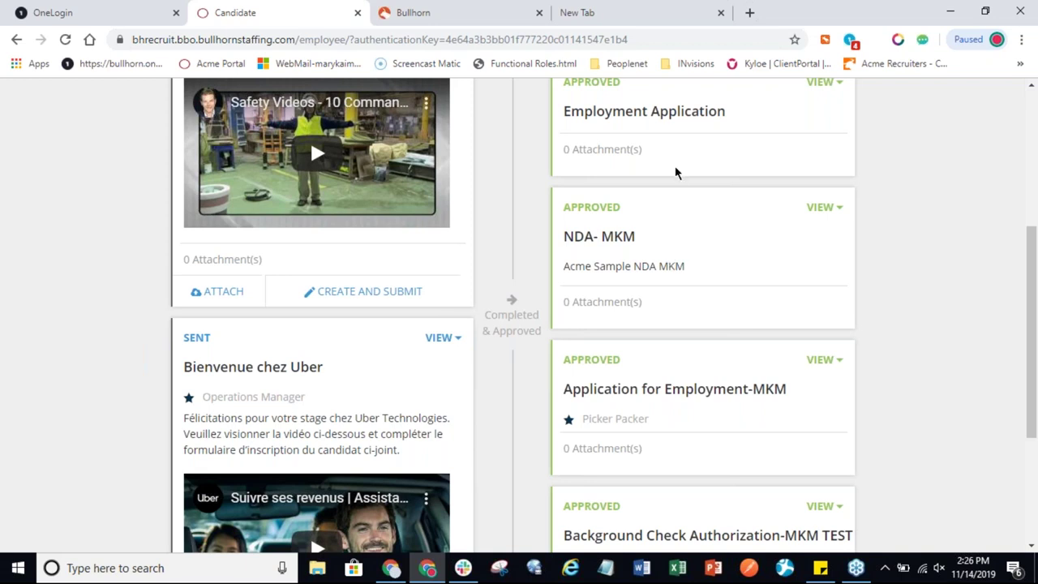
{"action": "scroll", "coordinate": [421, 257], "scroll_direction": "down", "scroll_amount": 2}
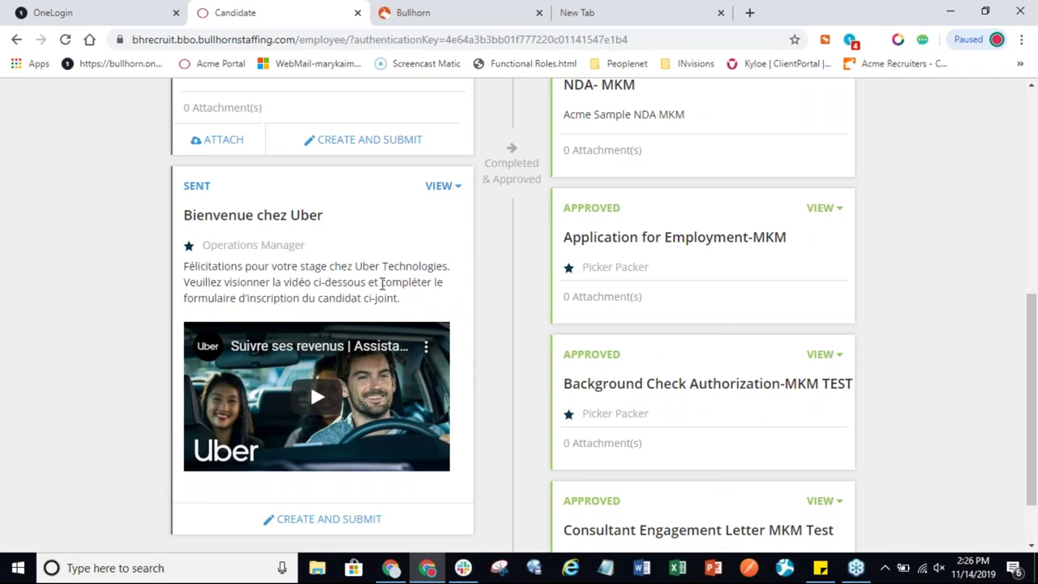
{"action": "left_click", "coordinate": [351, 527]}
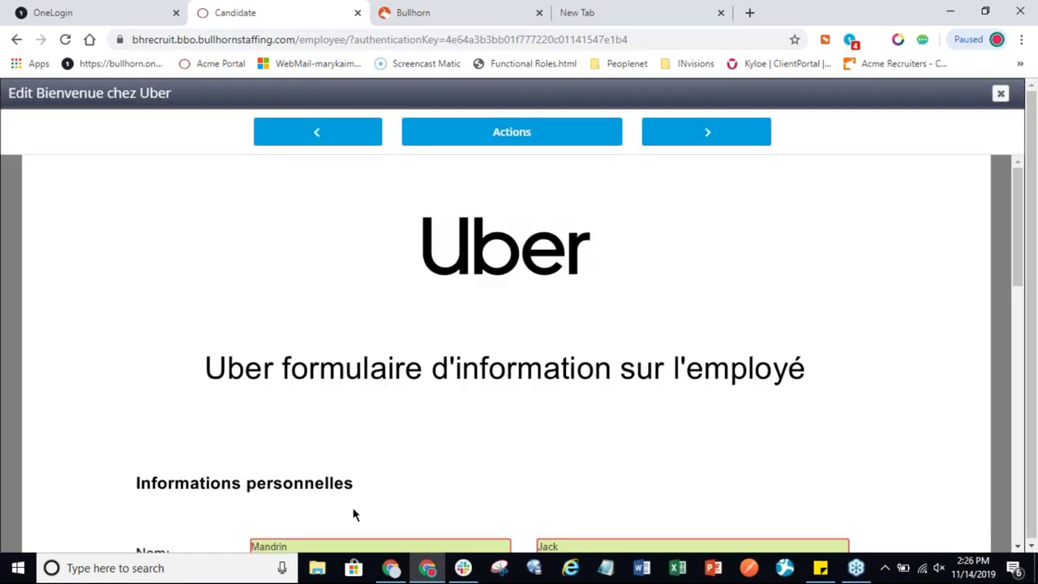
Fill in the street address, home phone (Résidentiel), bank account number and Sort Code fields.
{"action": "scroll", "coordinate": [479, 461], "scroll_direction": "down", "scroll_amount": 2}
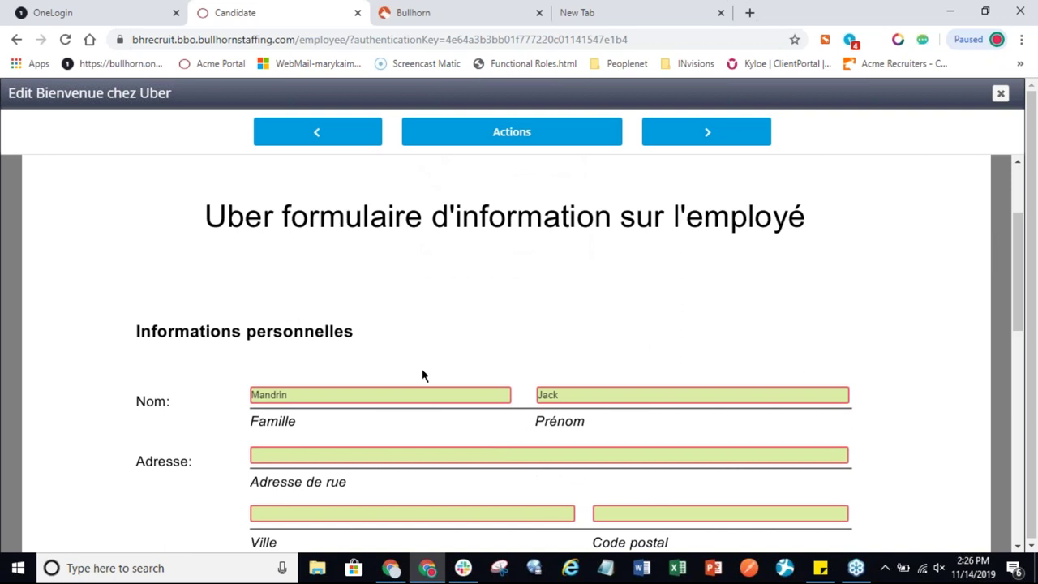
{"action": "left_click_drag", "start_coordinate": [1020, 243], "coordinate": [1021, 300]}
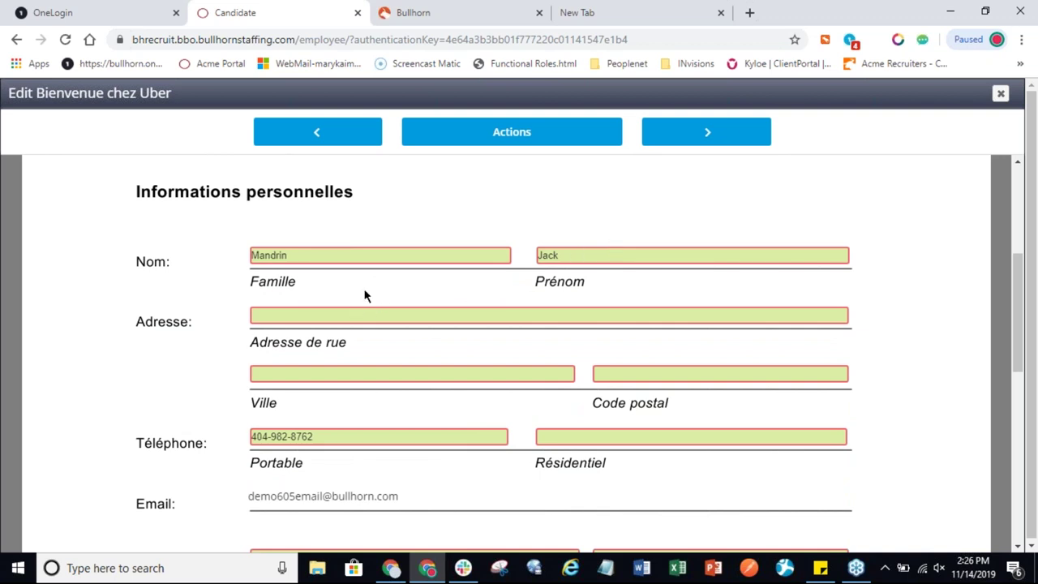
{"action": "type", "text": "76 Main street"}
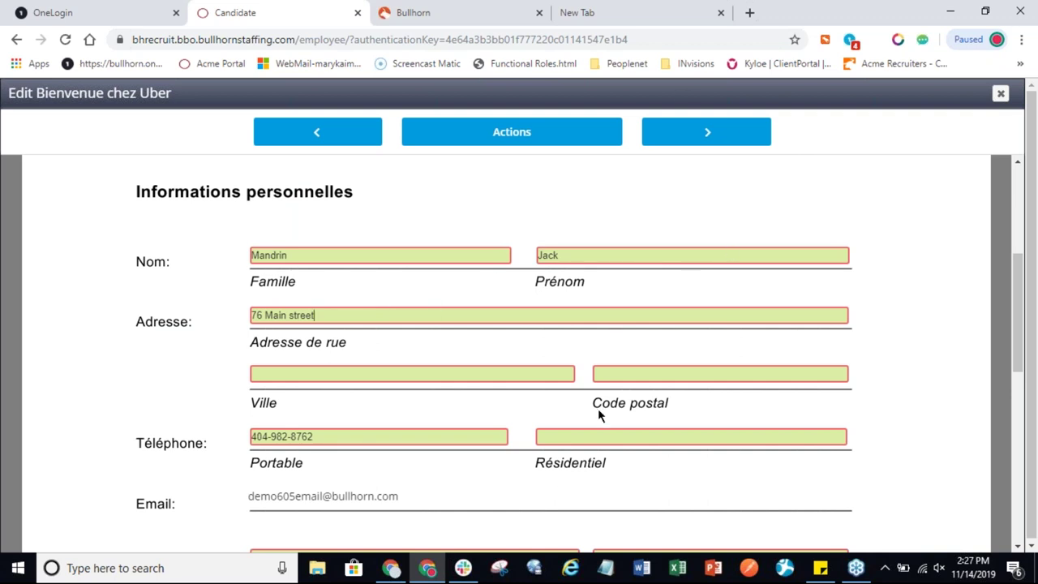
{"action": "type", "text": "231223"}
{"action": "scroll", "coordinate": [623, 419], "scroll_direction": "down", "scroll_amount": 2}
{"action": "left_click", "coordinate": [389, 405]}
{"action": "type", "text": "12233"}
{"action": "left_click", "coordinate": [641, 404]}
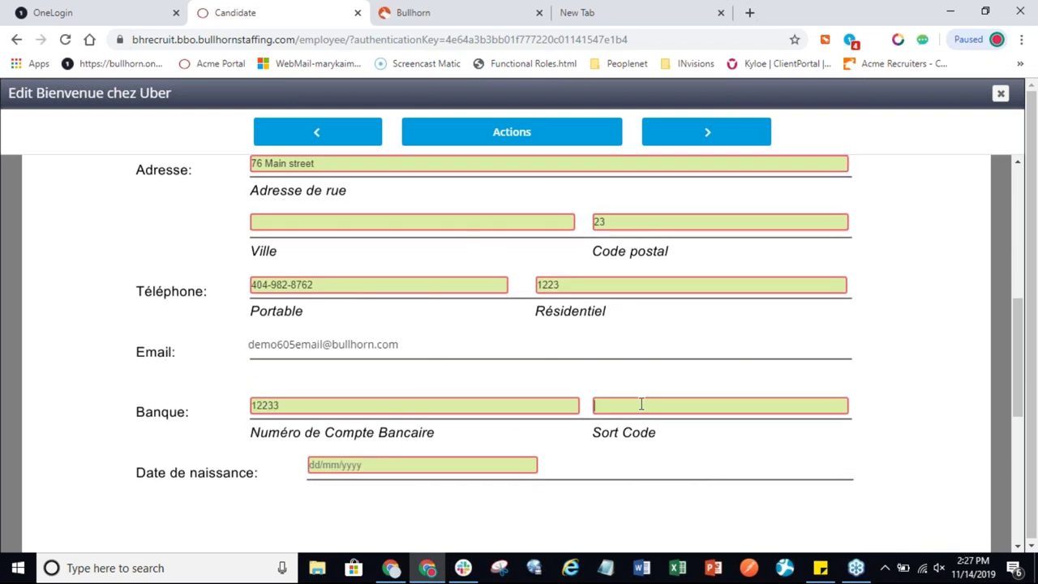
{"action": "type", "text": "123"}
Correct the Prénom field and set Date de naissance to 14/11/2019.
{"action": "scroll", "coordinate": [461, 398], "scroll_direction": "up", "scroll_amount": 3}
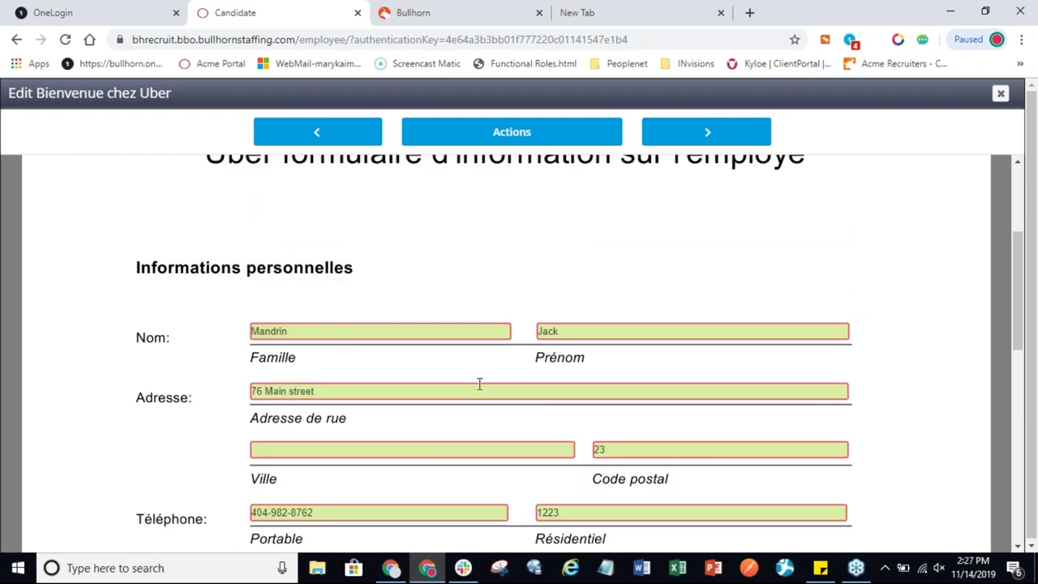
{"action": "left_click", "coordinate": [598, 332]}
{"action": "key", "text": "BackSpace"}
{"action": "key", "text": "BackSpace"}
{"action": "key", "text": "BackSpace"}
{"action": "type", "text": "onathon"}
{"action": "scroll", "coordinate": [623, 304], "scroll_direction": "up", "scroll_amount": 1}
{"action": "scroll", "coordinate": [624, 301], "scroll_direction": "down", "scroll_amount": 3}
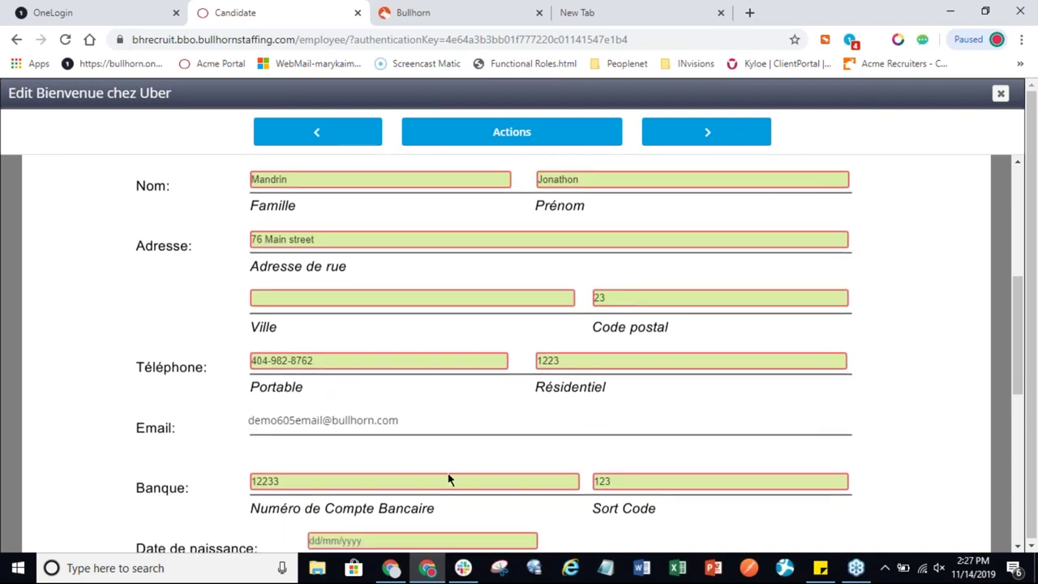
{"action": "left_click", "coordinate": [387, 539]}
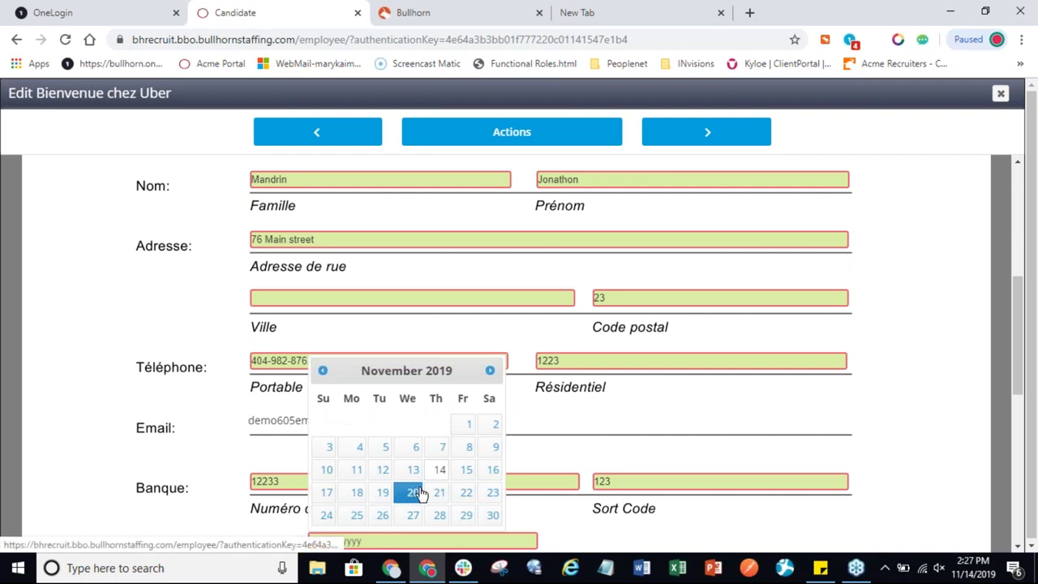
{"action": "left_click", "coordinate": [439, 469]}
{"action": "scroll", "coordinate": [463, 458], "scroll_direction": "down", "scroll_amount": 3}
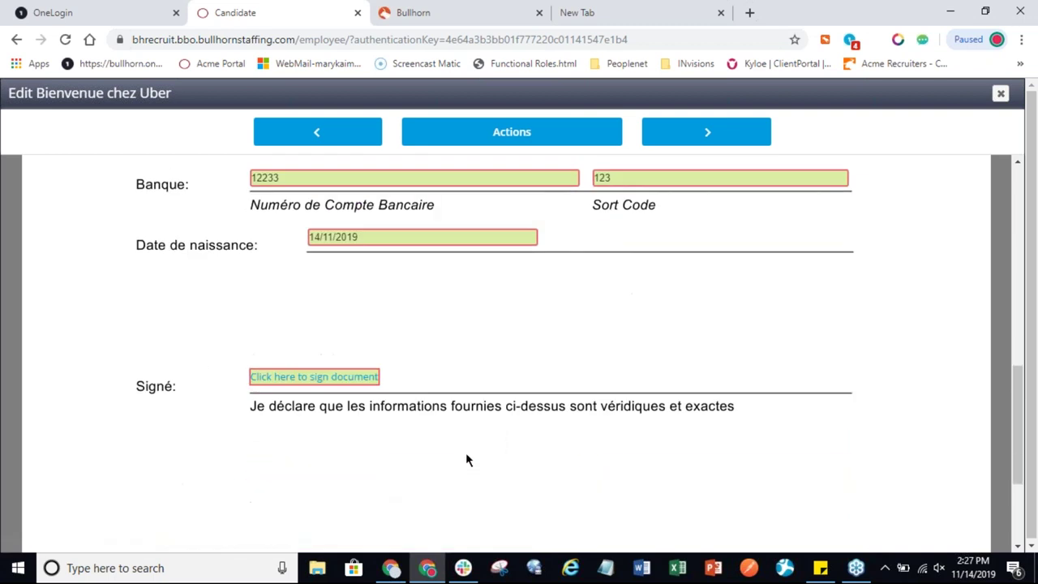
Electronically sign the form with consent, try submitting it, and dismiss the missing city error.
{"action": "left_click", "coordinate": [317, 377]}
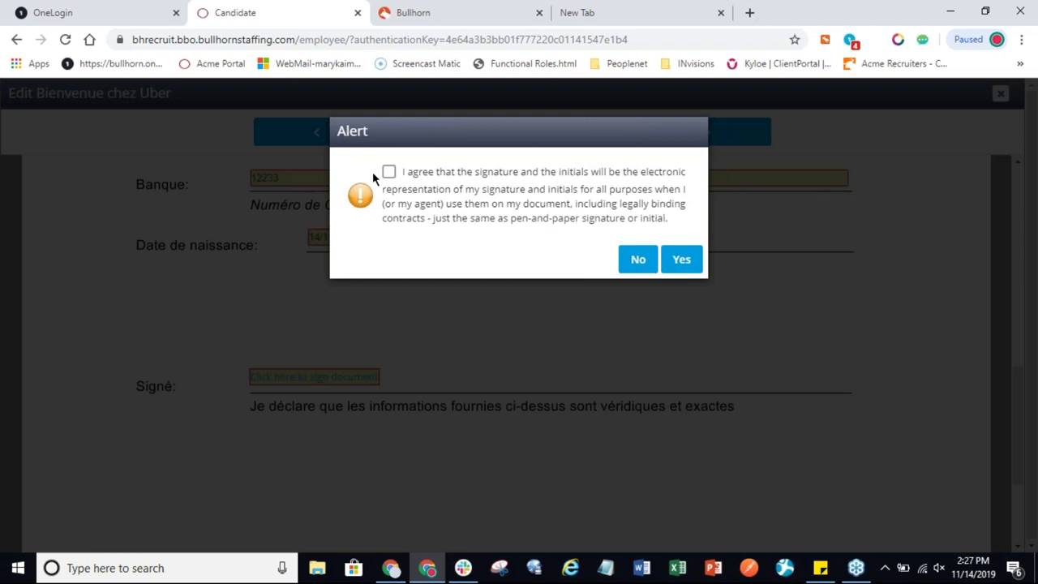
{"action": "left_click", "coordinate": [389, 171]}
{"action": "left_click", "coordinate": [681, 259]}
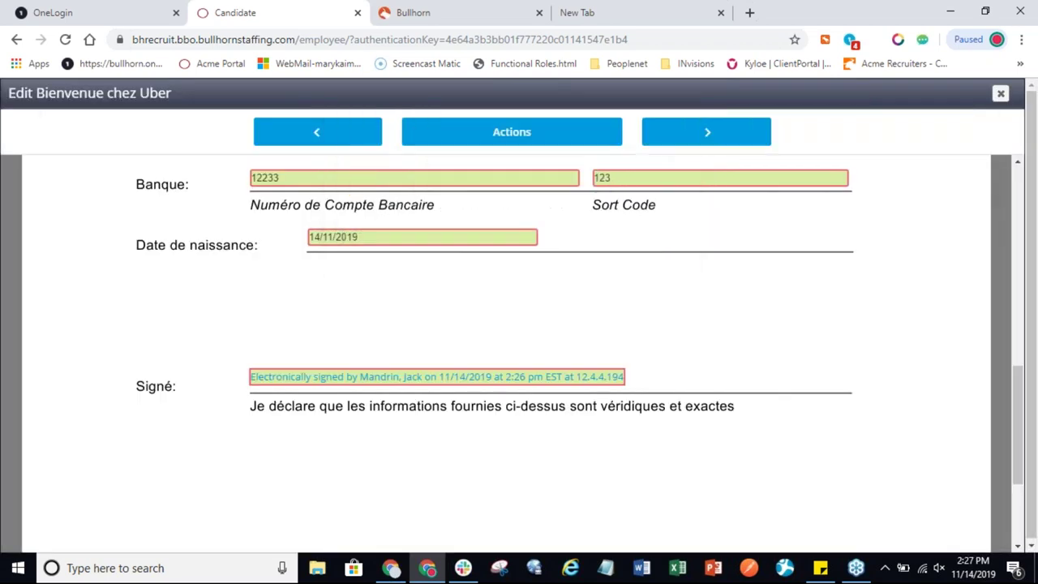
{"action": "left_click", "coordinate": [579, 139]}
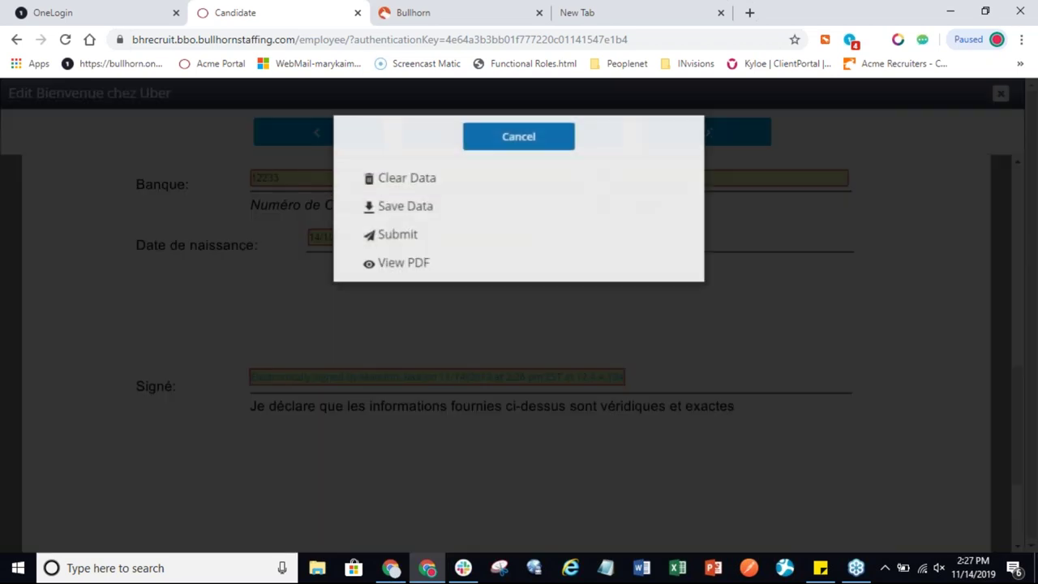
{"action": "left_click", "coordinate": [395, 241]}
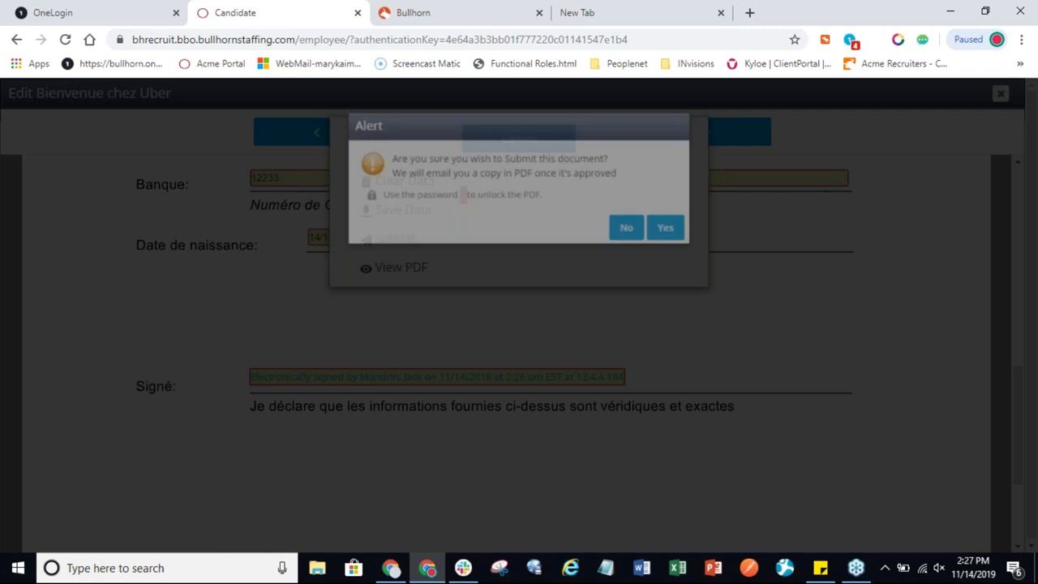
{"action": "left_click", "coordinate": [681, 245]}
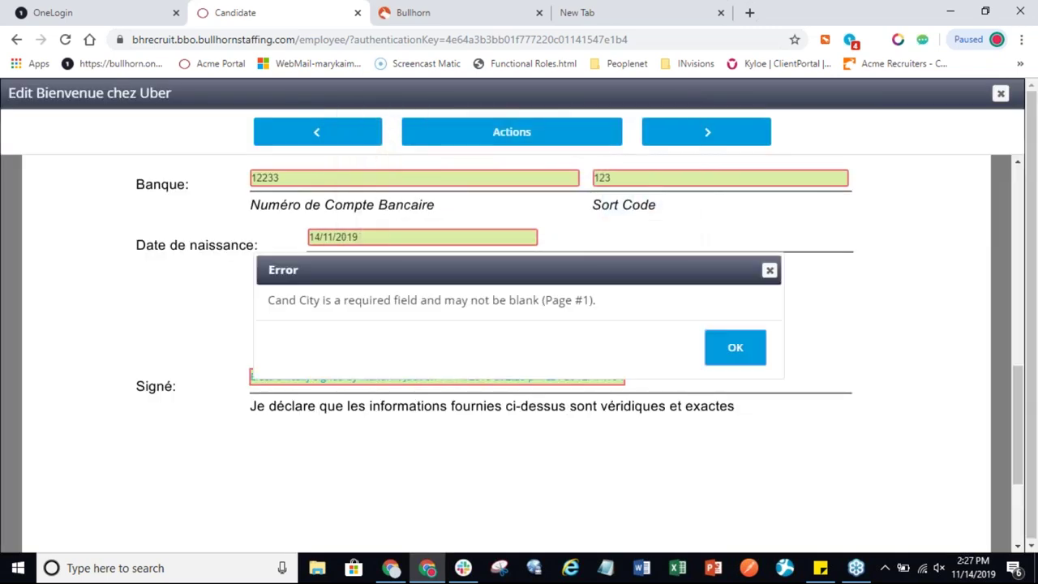
{"action": "left_click", "coordinate": [734, 347]}
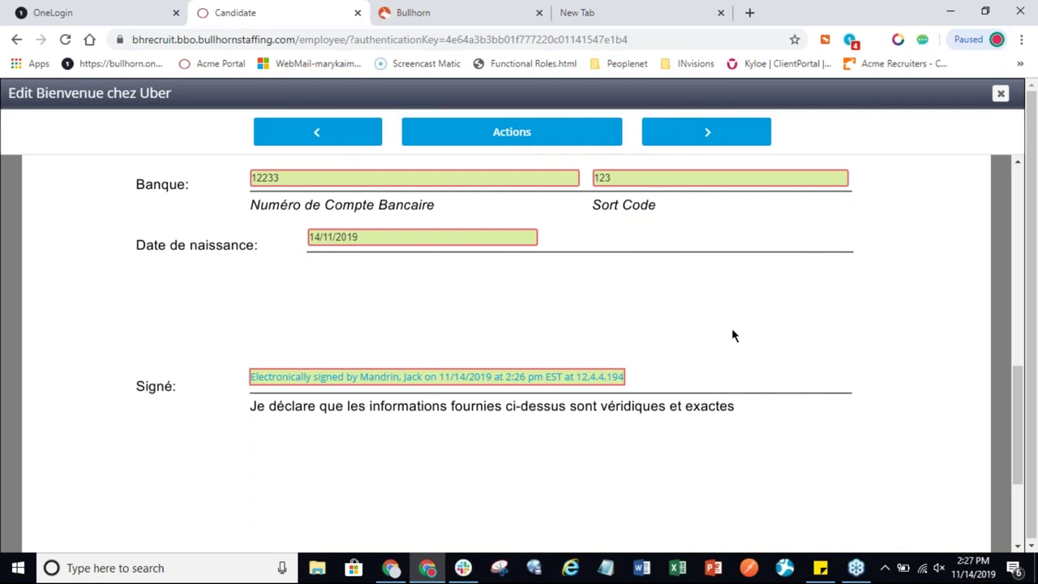
Enter the city in Ville, resubmit the form, and close the success message.
{"action": "scroll", "coordinate": [730, 327], "scroll_direction": "up", "scroll_amount": 2}
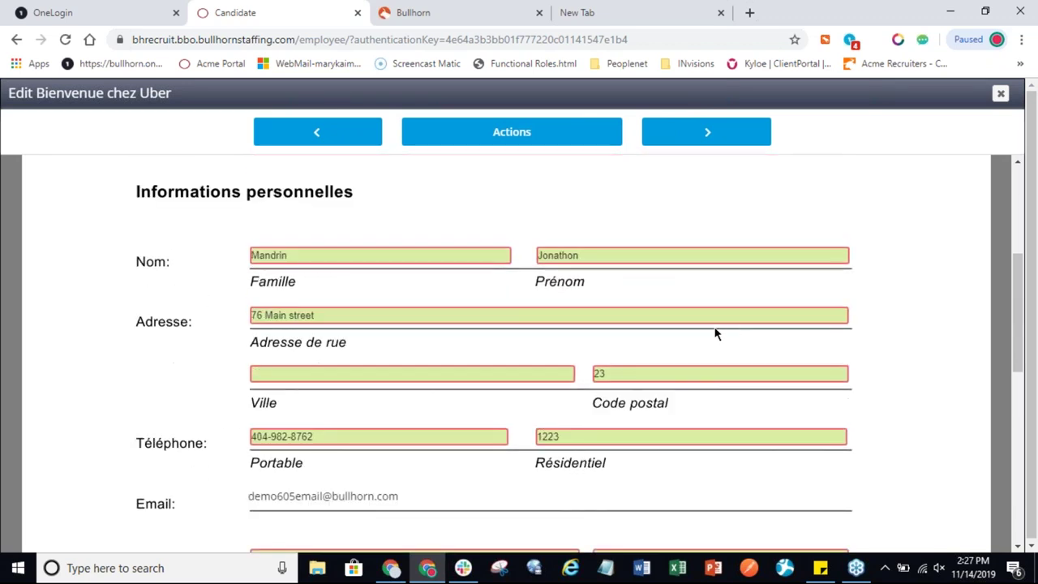
{"action": "type", "text": "Atl"}
{"action": "scroll", "coordinate": [487, 324], "scroll_direction": "down", "scroll_amount": 3}
{"action": "left_click", "coordinate": [519, 138]}
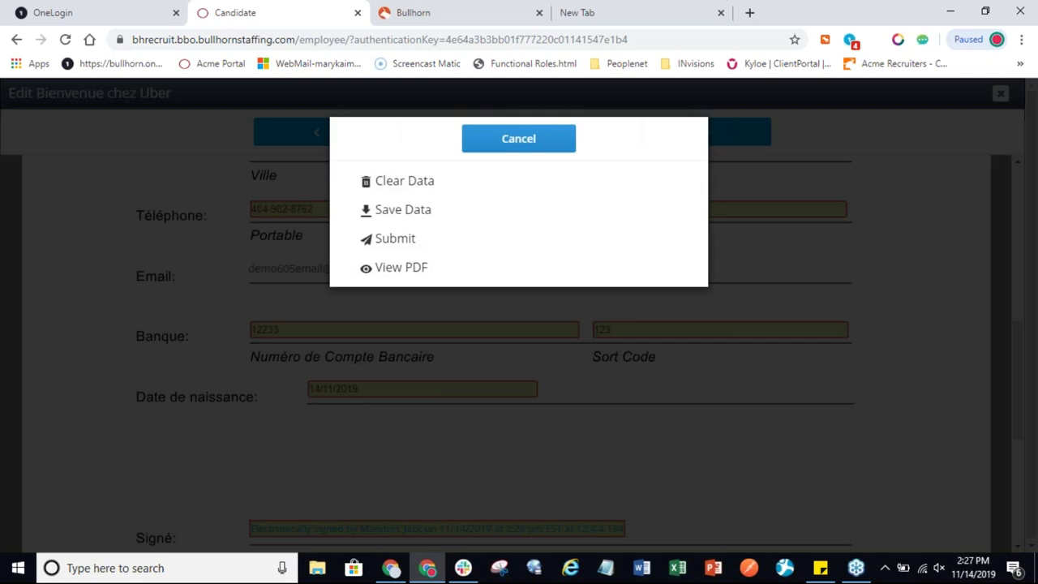
{"action": "left_click", "coordinate": [531, 240]}
{"action": "left_click", "coordinate": [679, 245]}
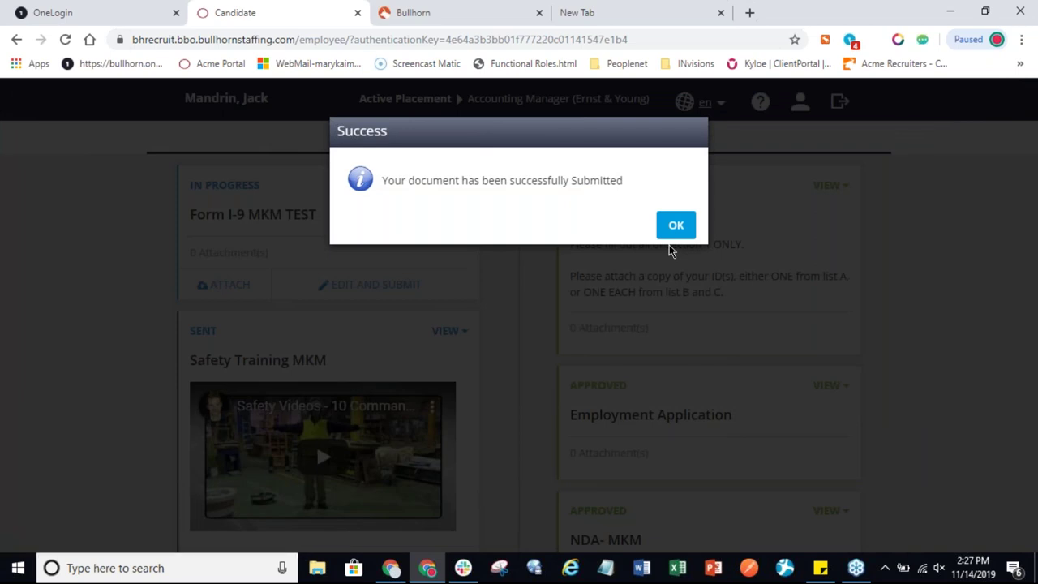
{"action": "left_click", "coordinate": [675, 225]}
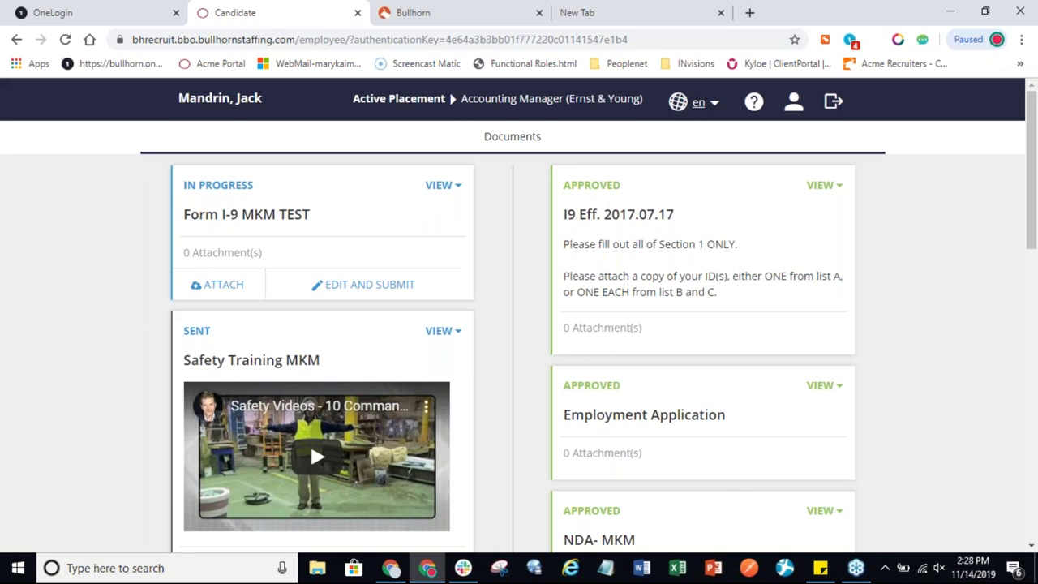
Refresh the candidate's Bullhorn record to confirm the updated first name and address, then return to Back Office.
{"action": "left_click", "coordinate": [479, 12]}
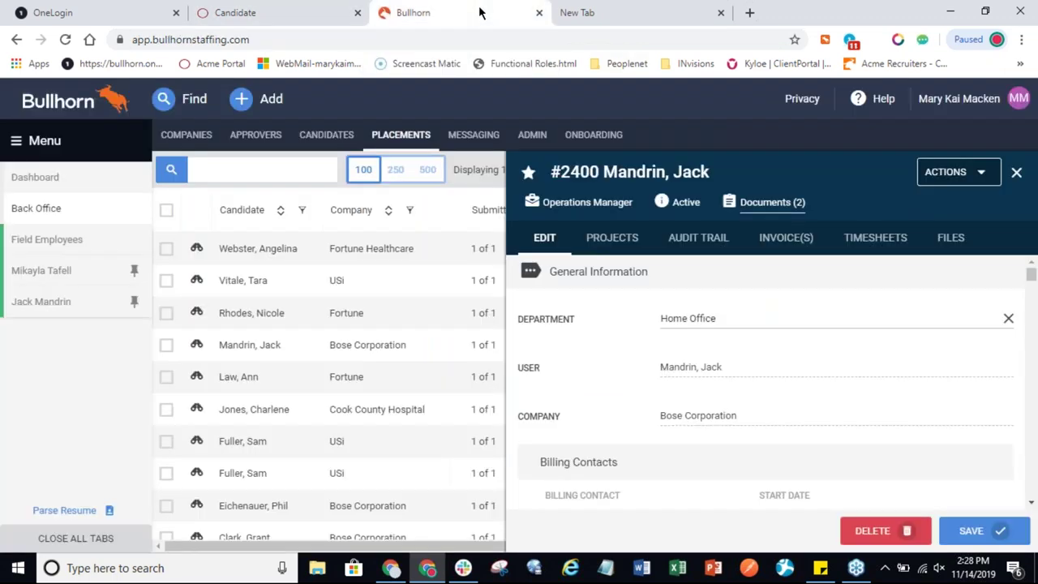
{"action": "left_click", "coordinate": [1016, 172]}
{"action": "left_click", "coordinate": [55, 308]}
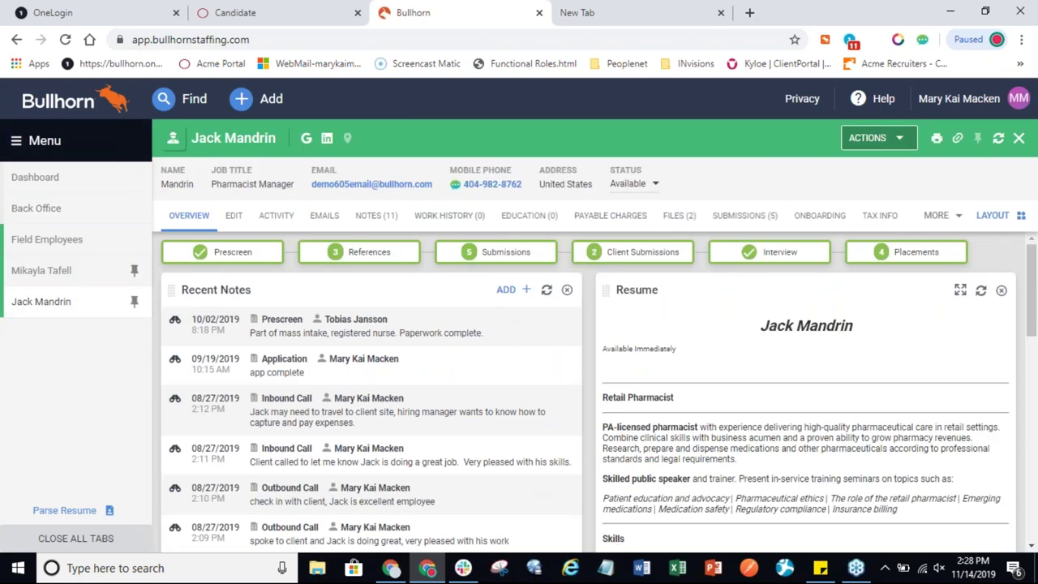
{"action": "left_click", "coordinate": [998, 140]}
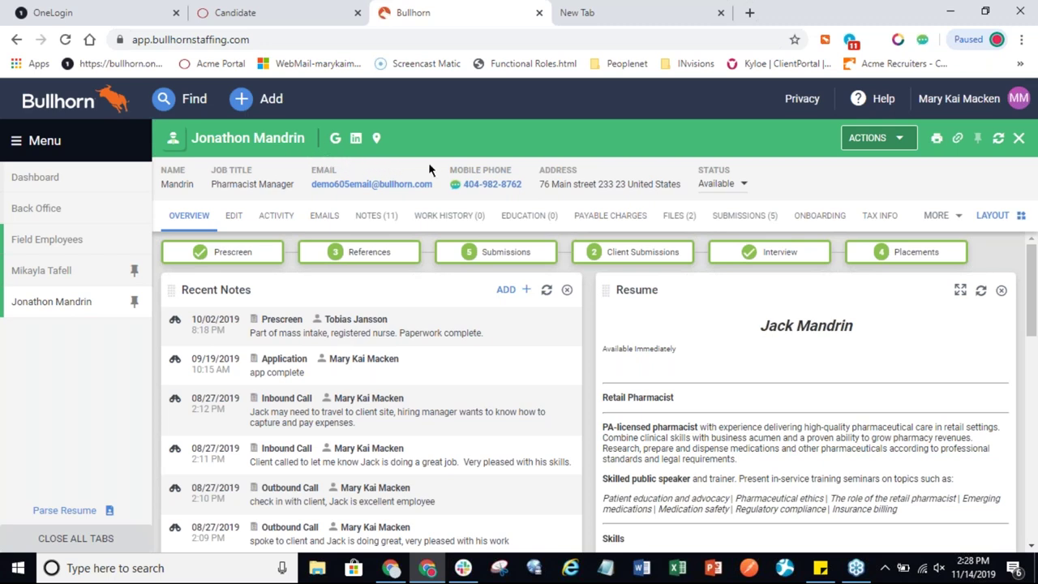
{"action": "left_click", "coordinate": [76, 213]}
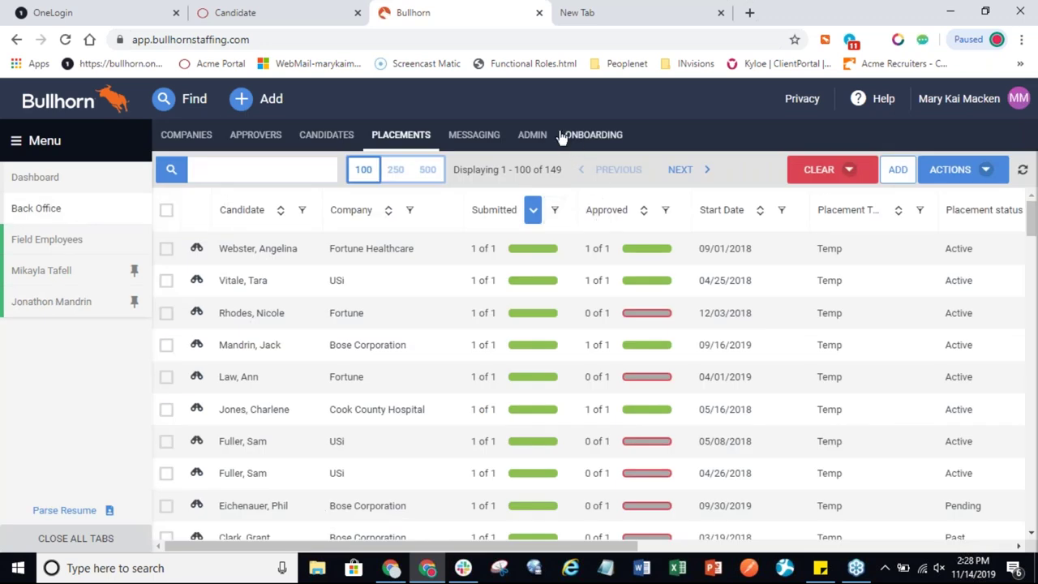
Go to Messaging > Emails and open the Paperwork DUE ASAP reminder for editing.
{"action": "left_click", "coordinate": [476, 138]}
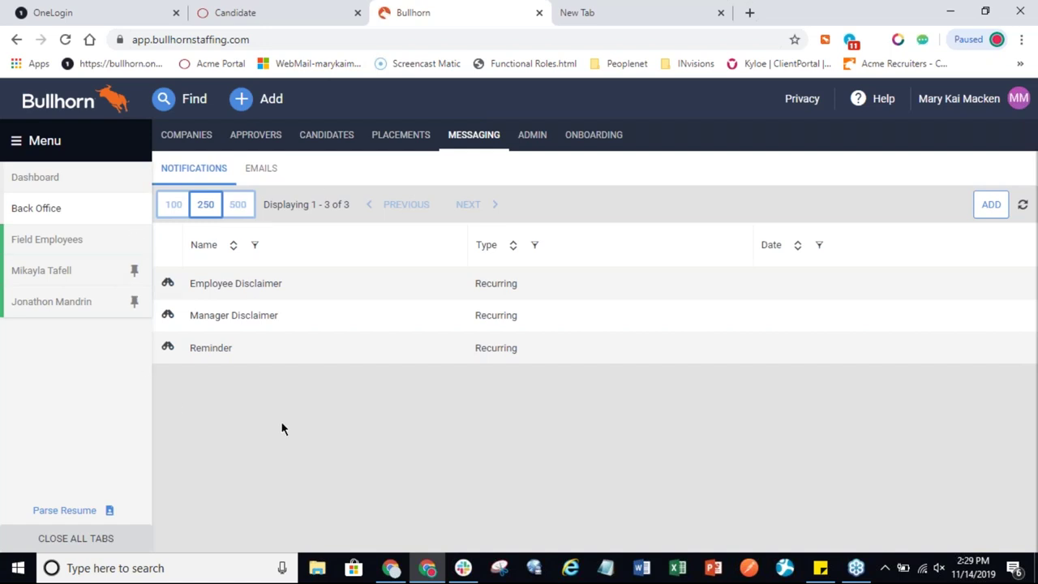
{"action": "left_click", "coordinate": [263, 172]}
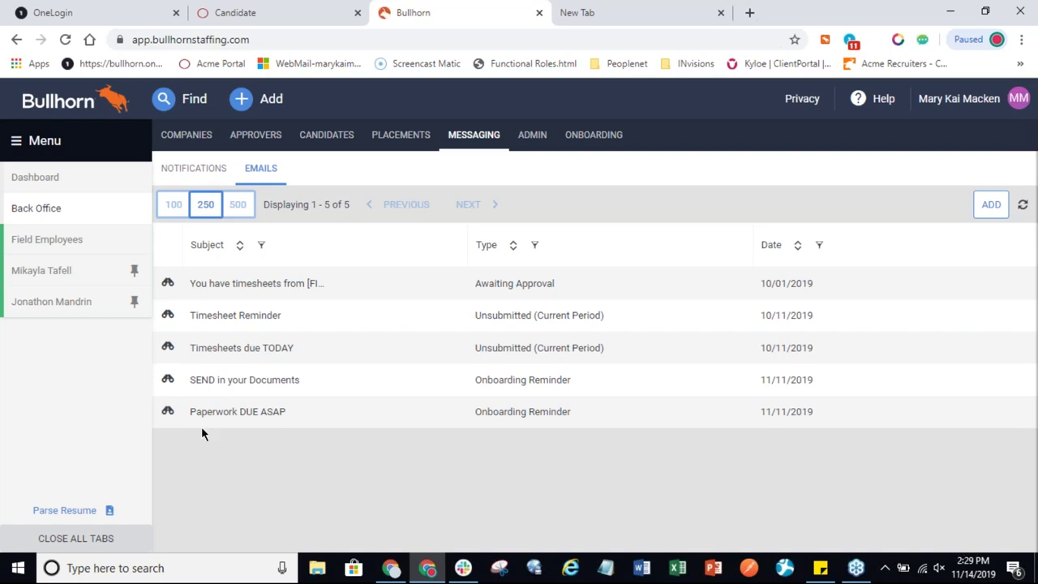
{"action": "left_click", "coordinate": [174, 416]}
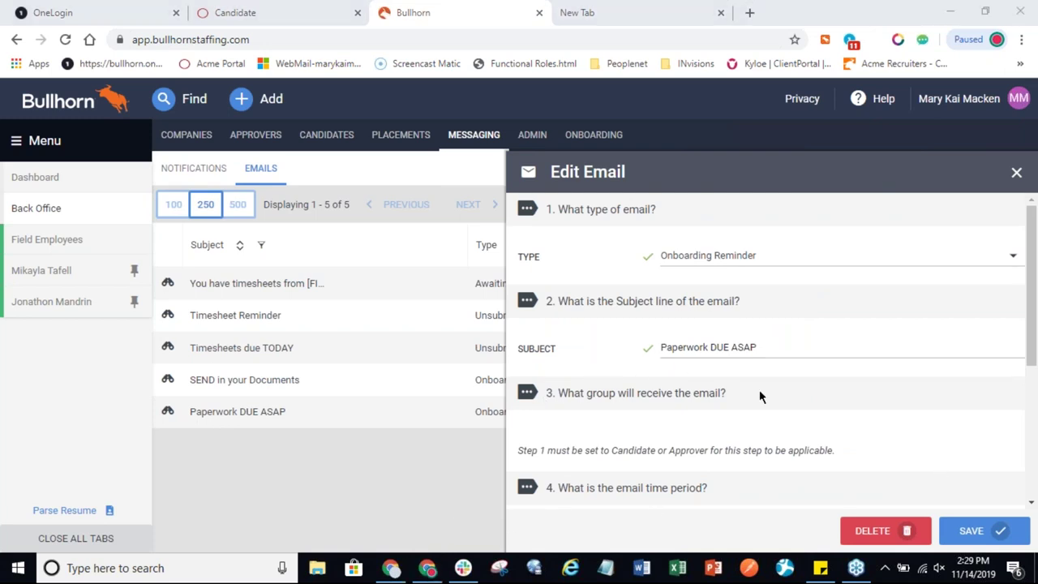
Scroll the Edit Email panel to review the Paperwork DUE ASAP time period settings.
{"action": "scroll", "coordinate": [759, 389], "scroll_direction": "down", "scroll_amount": 3}
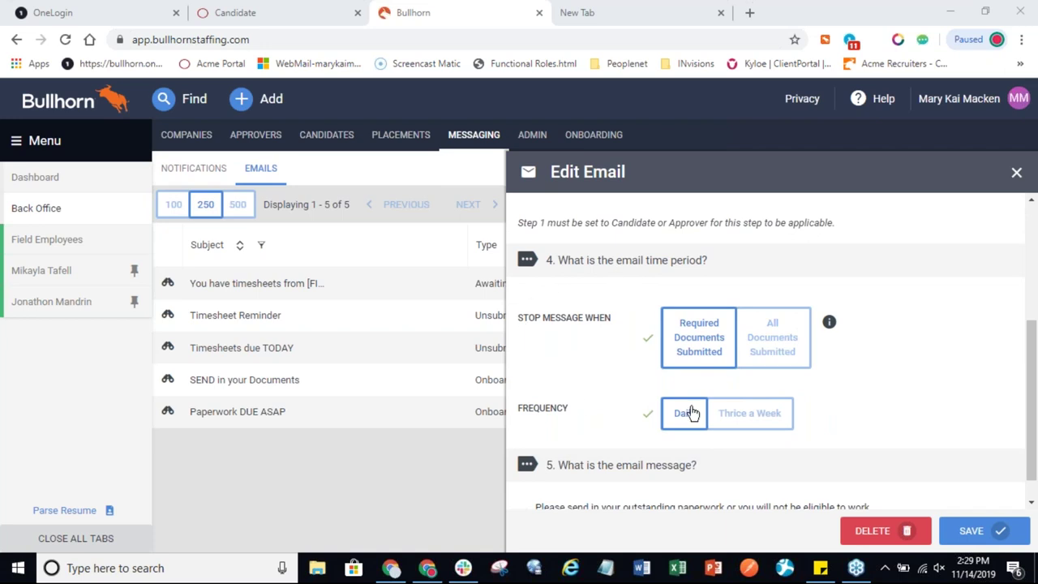